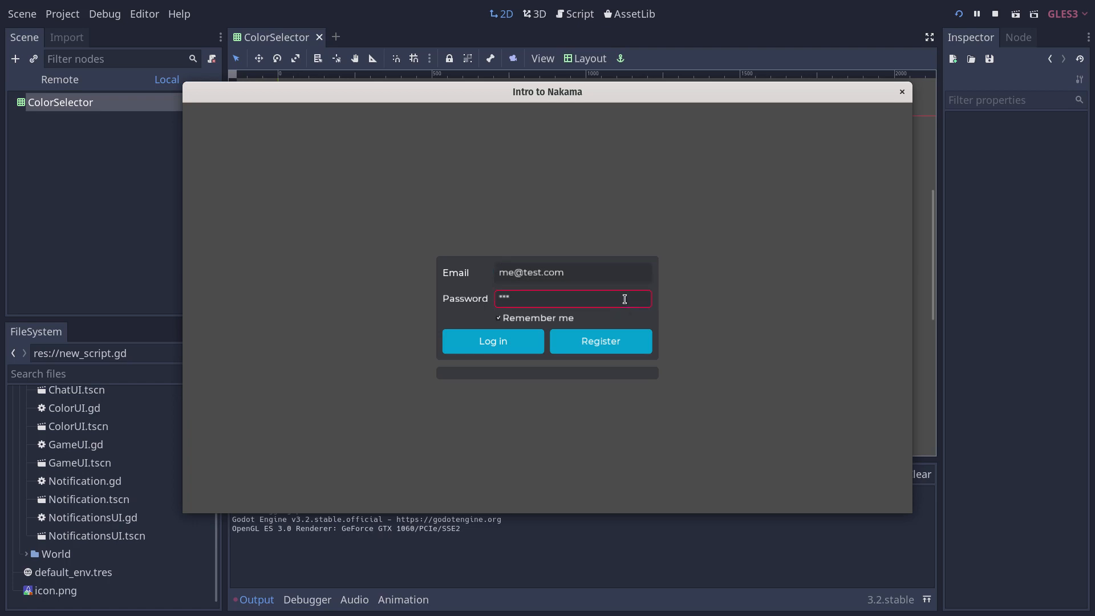
Log in to the running demo and focus the character Name field.
key(Tab)
key(Tab)
key(Return)
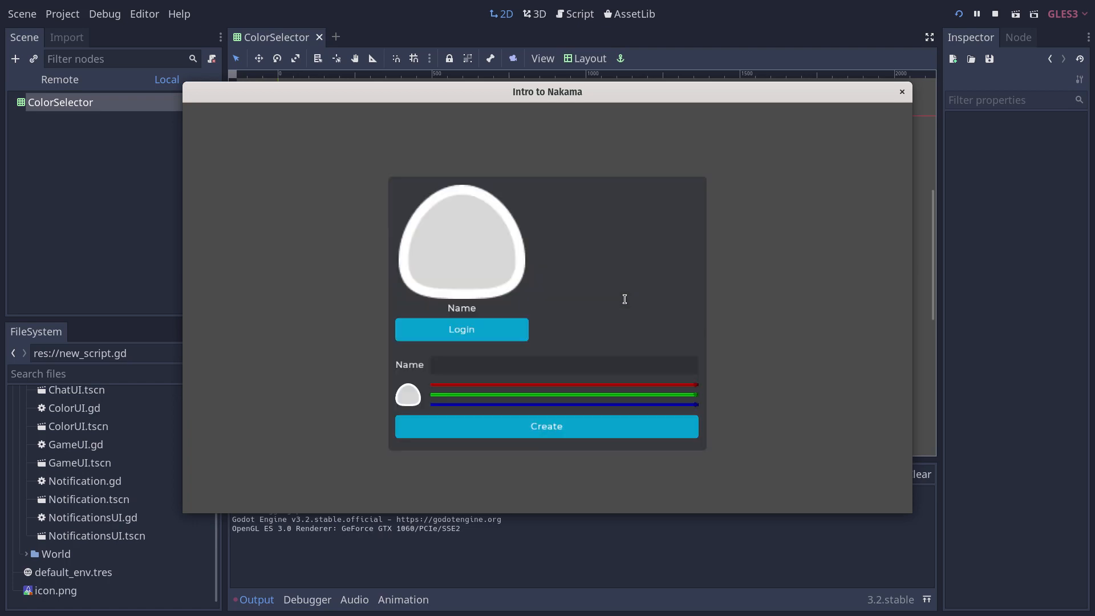
click(645, 361)
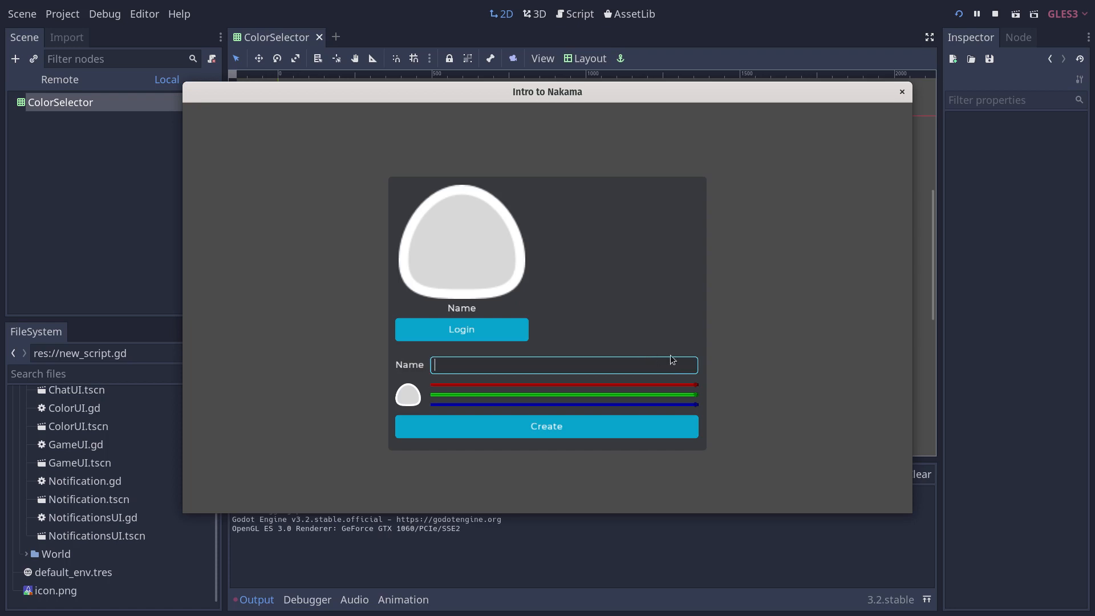
Tune the character colour with the RGB sliders towards purple, then close the game window.
click(559, 386)
drag(558, 396, 518, 397)
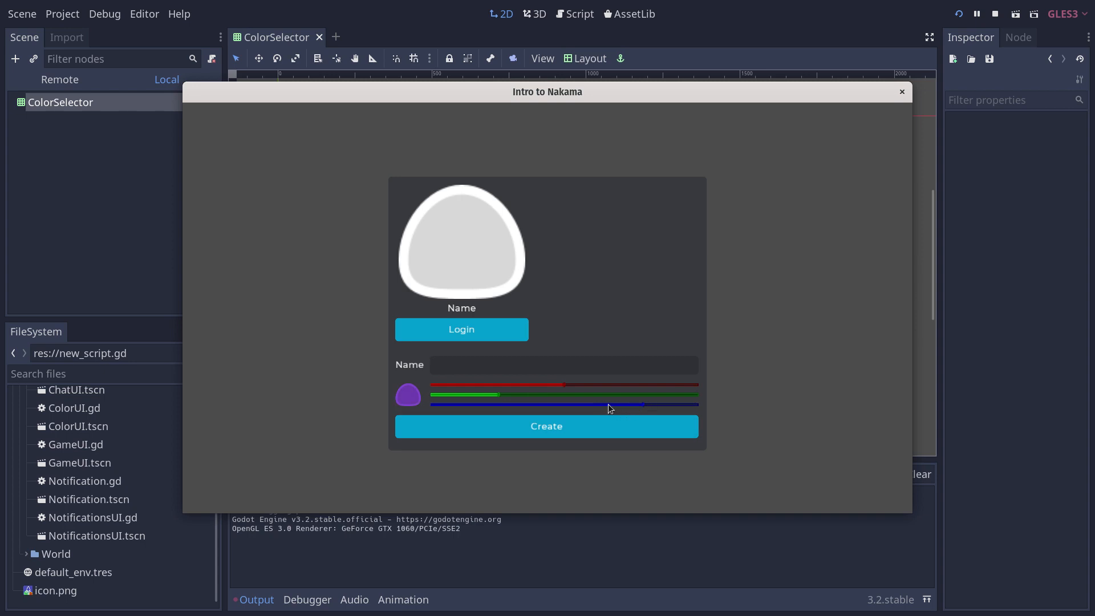
drag(436, 404, 661, 404)
mouse_move(490, 386)
mouse_down()
mouse_move(600, 384)
mouse_move(551, 386)
mouse_up()
click(445, 386)
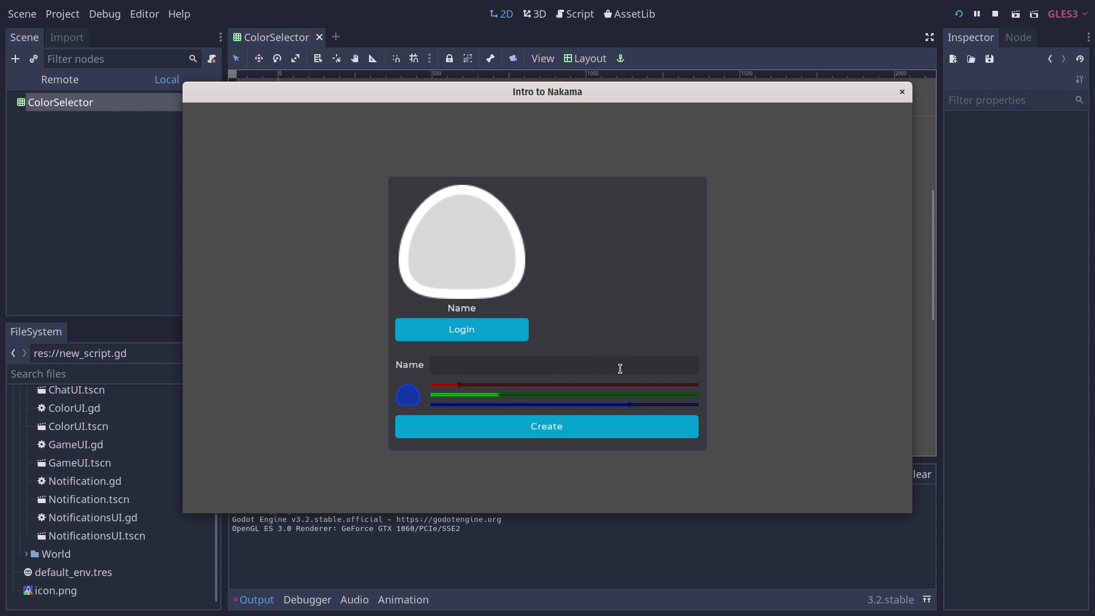
click(621, 386)
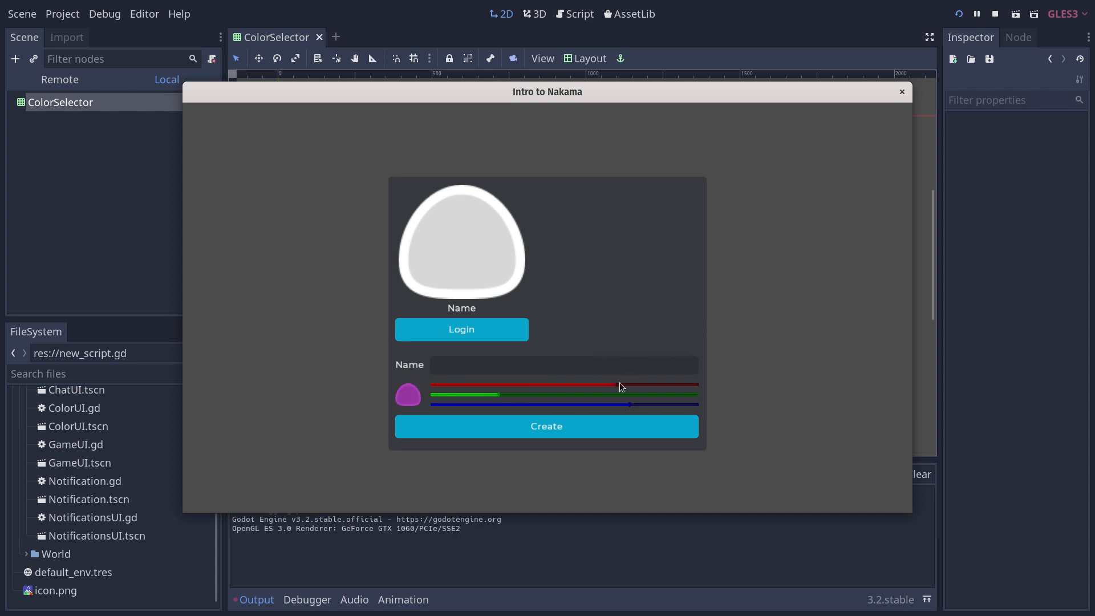
click(614, 387)
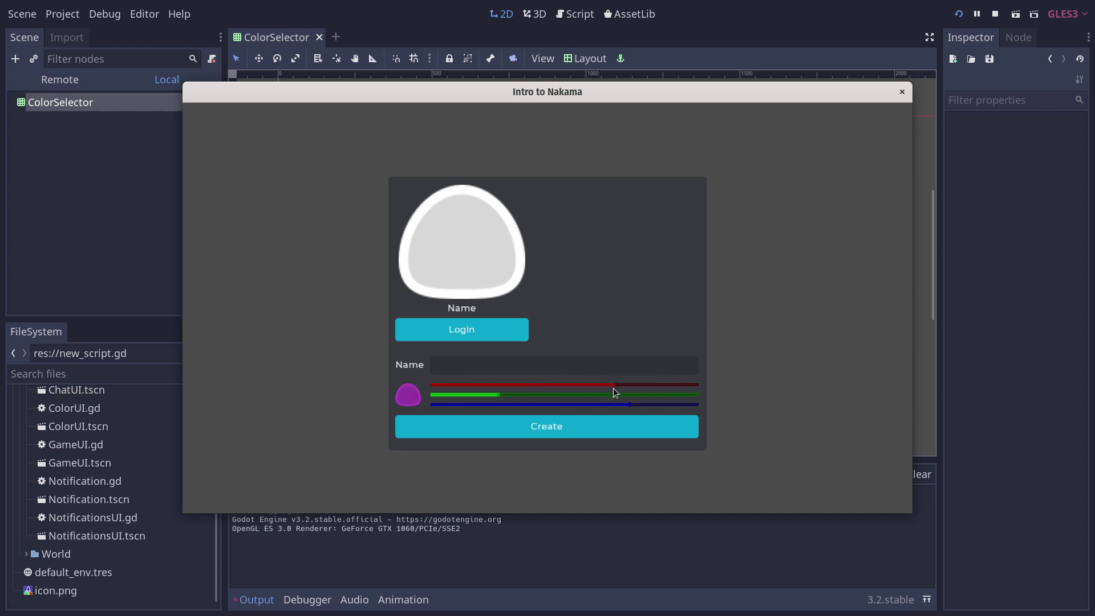
click(904, 93)
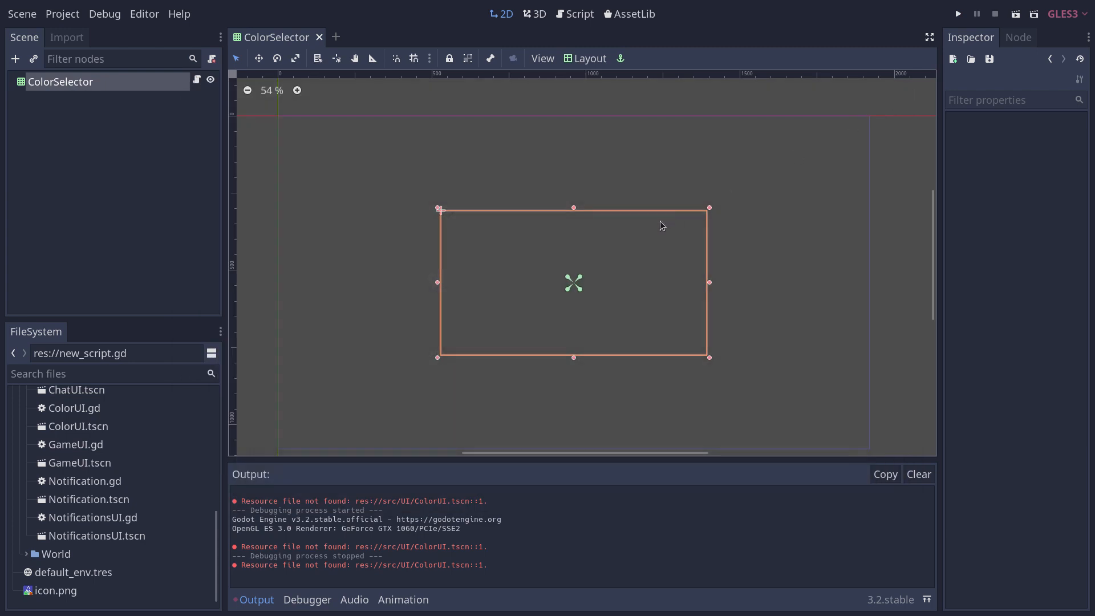
key(F5)
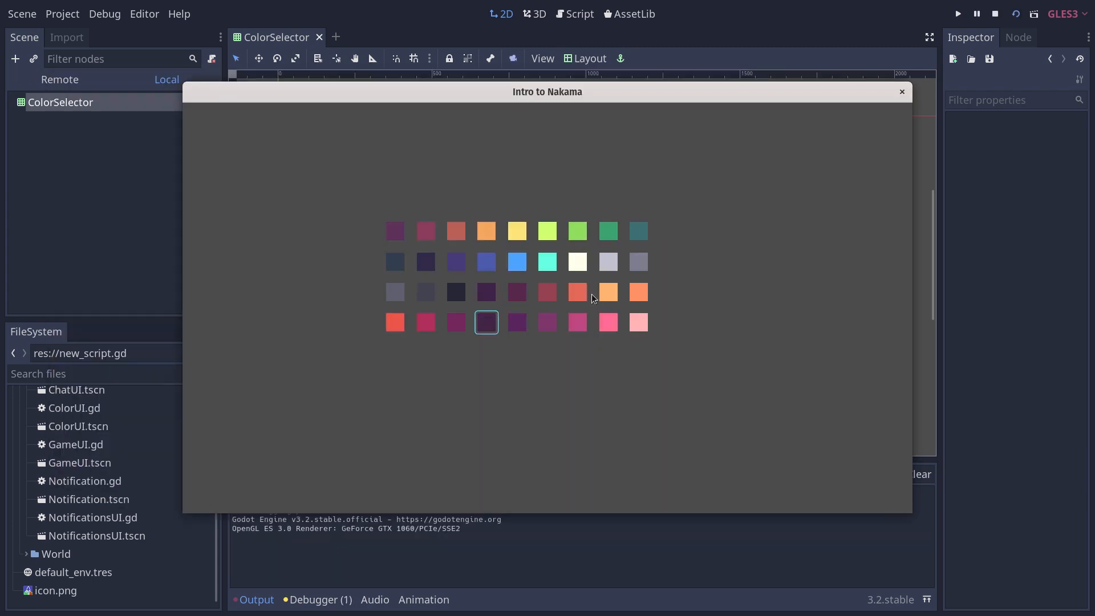
click(578, 263)
click(548, 231)
click(488, 262)
key(F8)
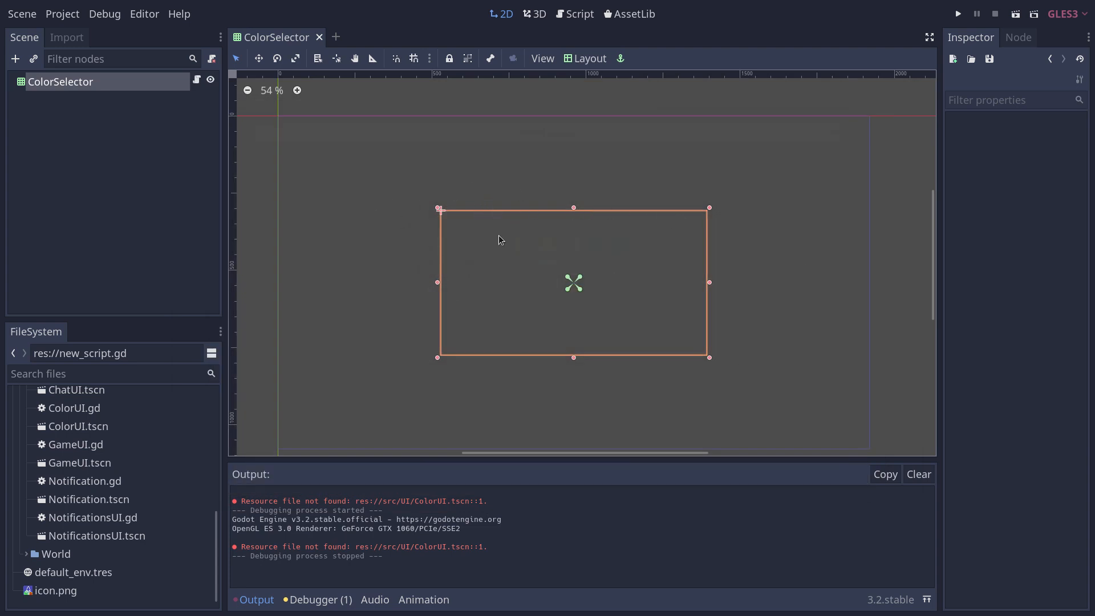
key(F5)
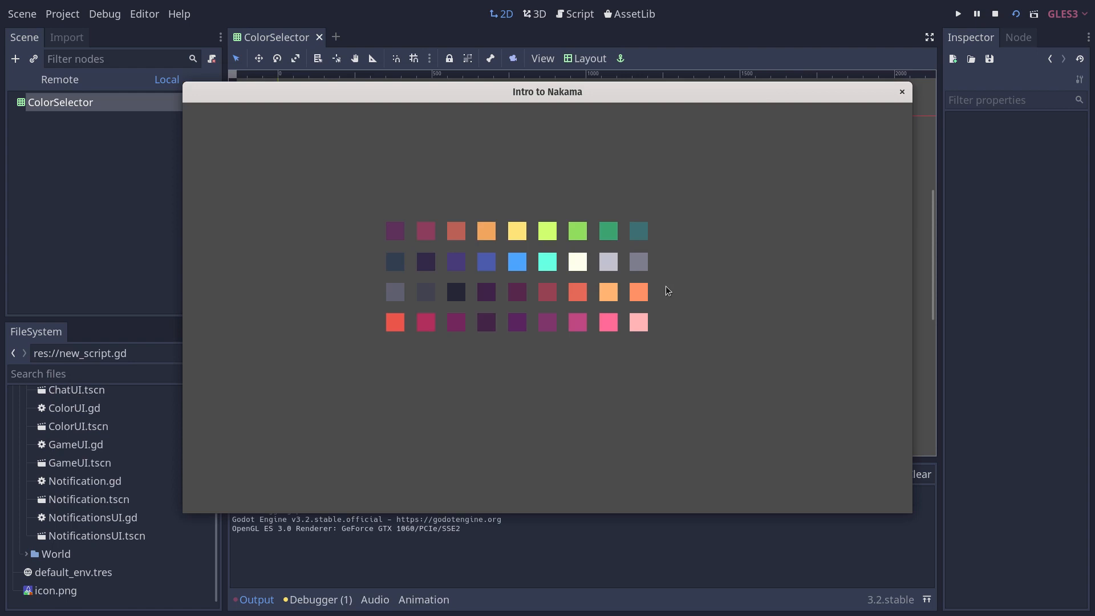
click(552, 295)
click(456, 324)
key(F8)
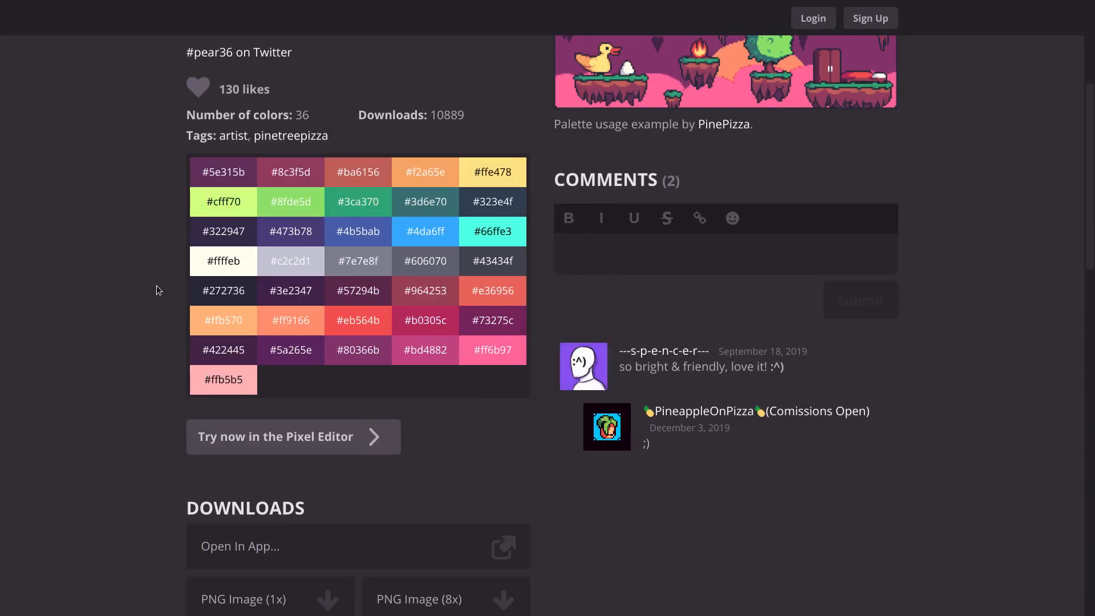
scroll(181, 267, up, 5)
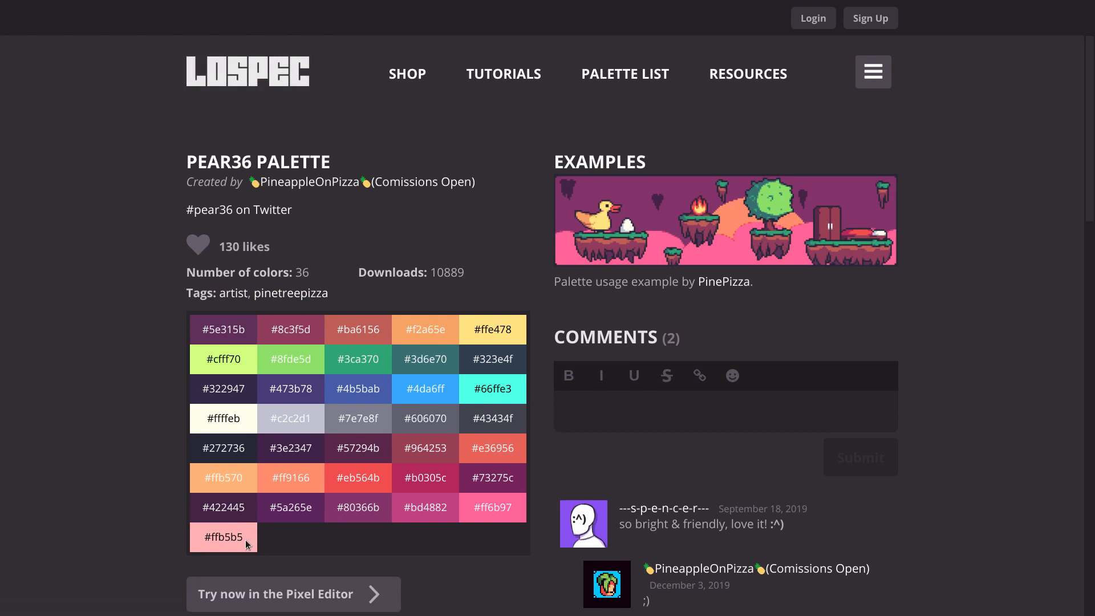
Select every hex code label across the Pear36 swatch grid on Lospec.
drag(245, 540, 194, 324)
scroll(166, 335, down, 2)
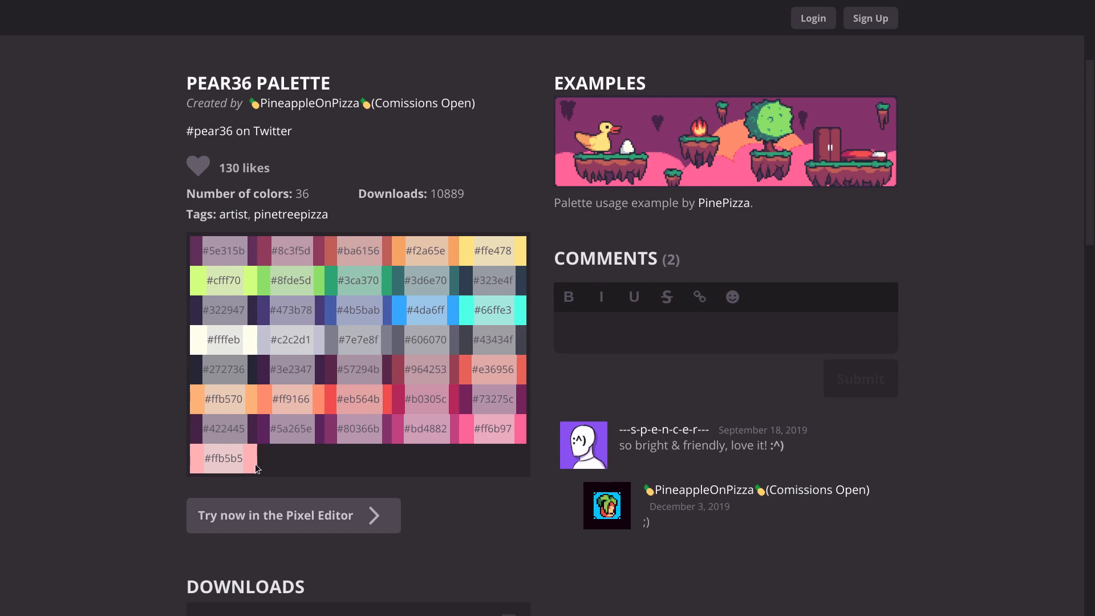
click(206, 460)
drag(238, 457, 374, 282)
View ColorSelector.gd in Godot's script editor, then switch to Emacs with the same file.
key(alt+Tab)
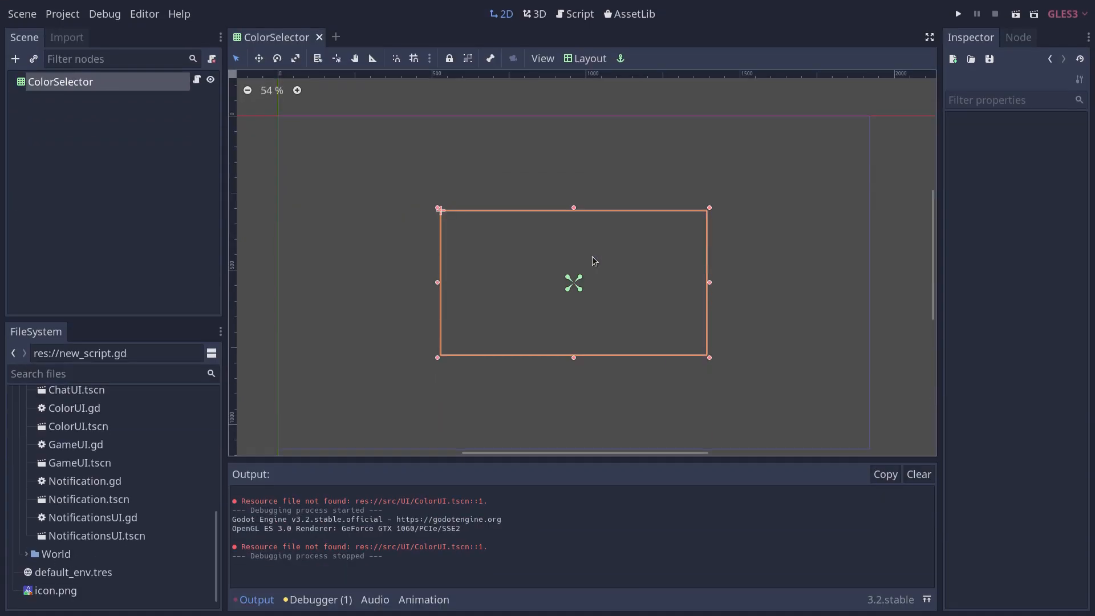
key(ctrl+F3)
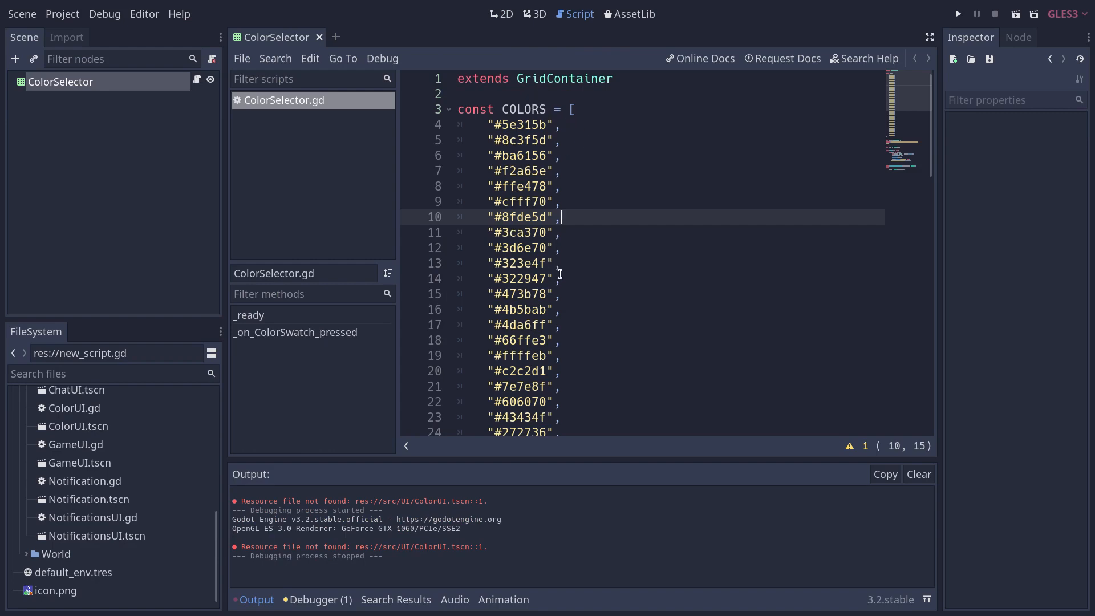
scroll(558, 274, down, 7)
scroll(555, 293, up, 7)
key(alt+Tab)
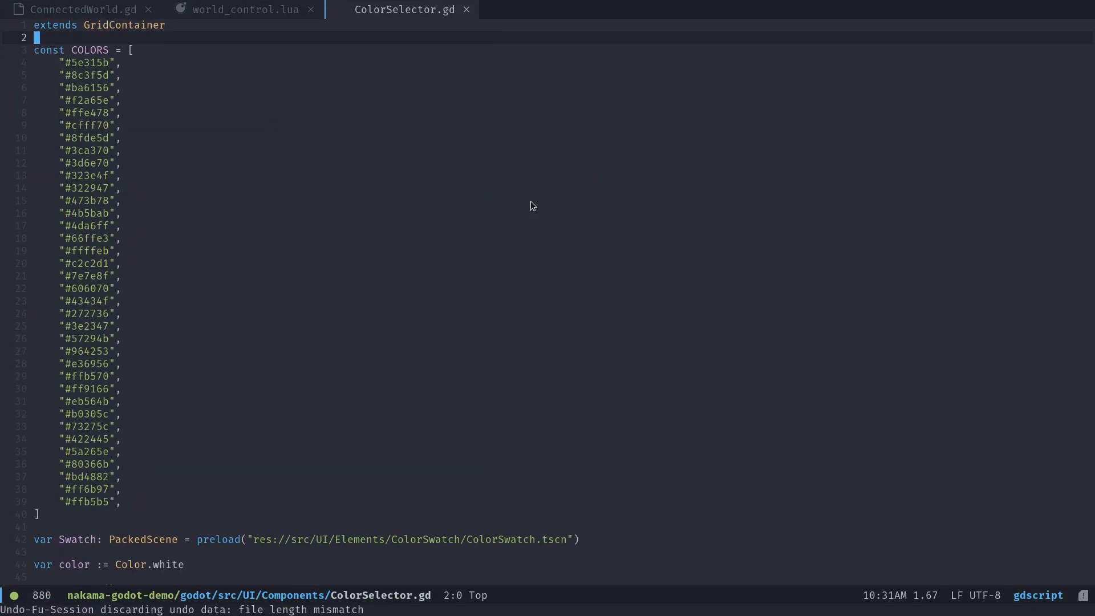
Paste the copied Pear36 hex codes into ColorSelector.gd and visually select them.
key(Return)
key(Return)
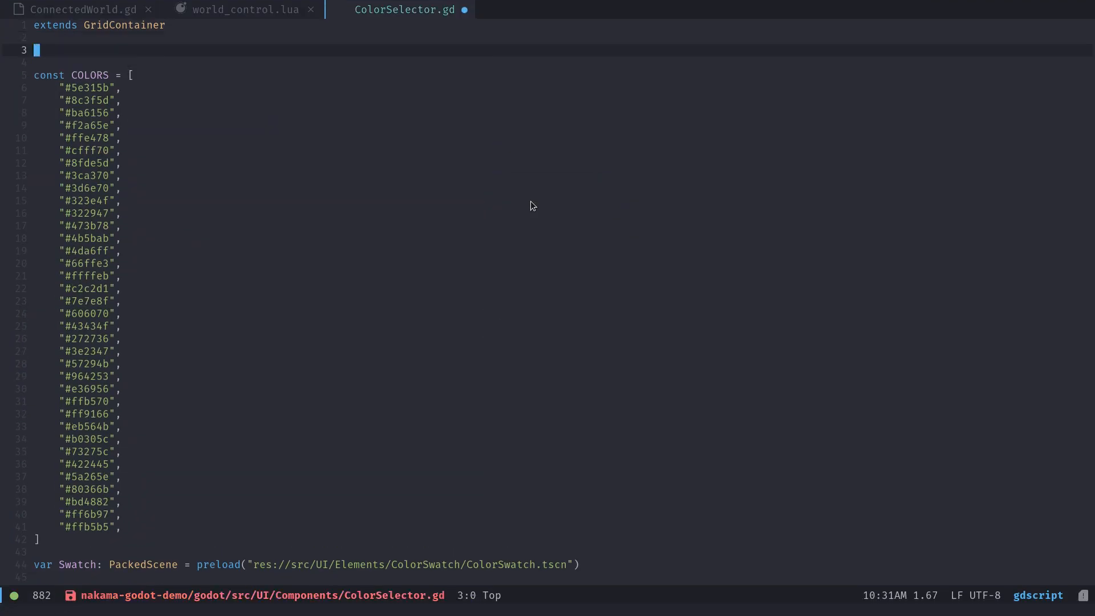
key(ctrl+y)
key(shift+v)
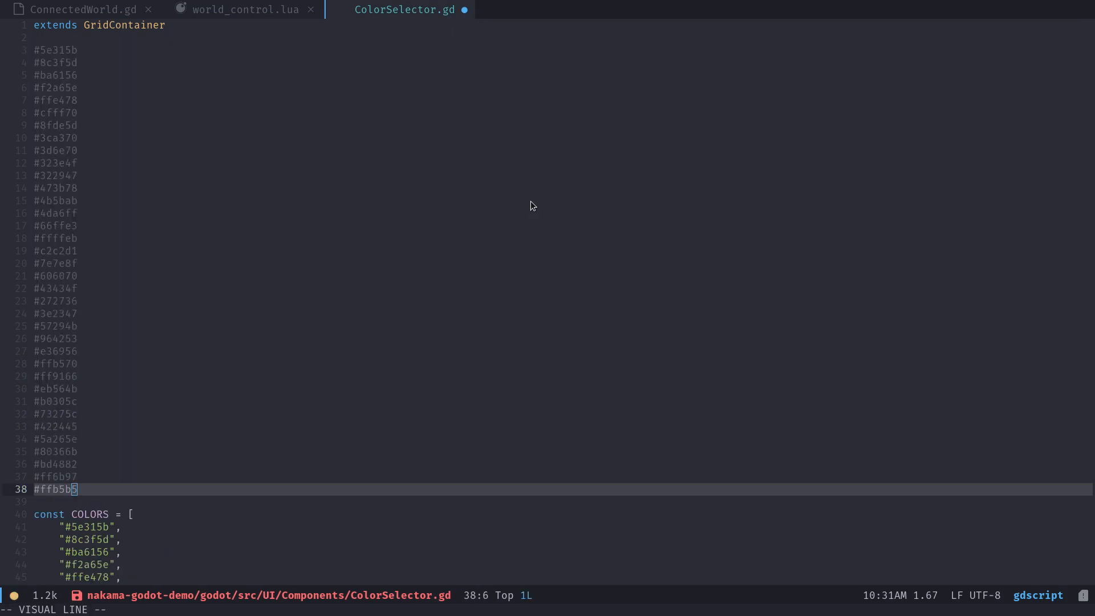
key(k)
key(k)
key(k)
key(k)
key(k)
key(k)
key(k)
key(k)
key(k)
key(k)
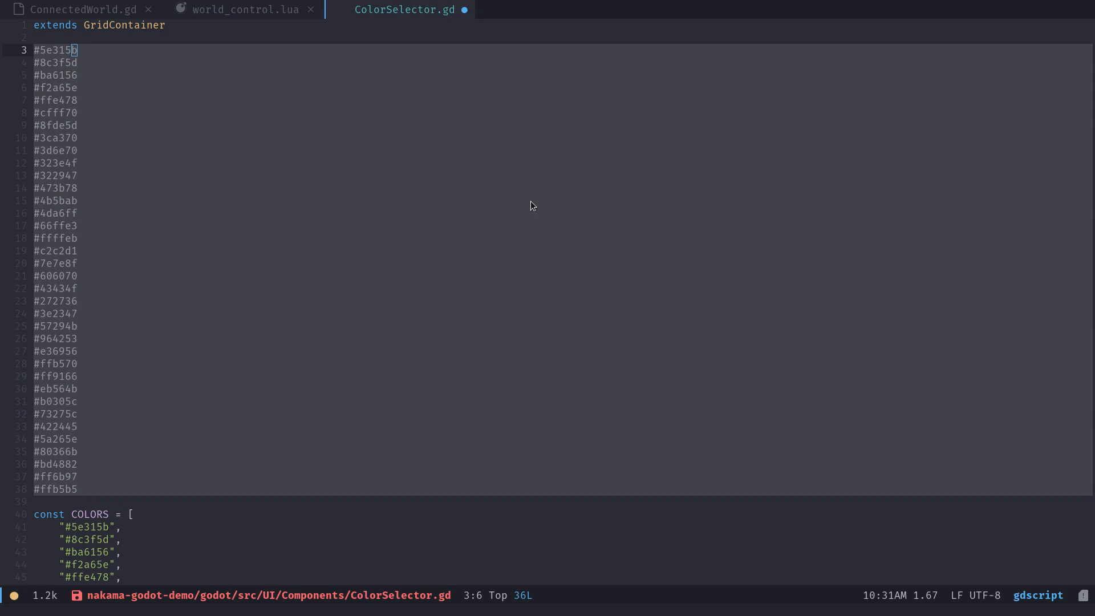
Run :'<,'>normal 0ys$"A, so each colour line is quoted with a trailing comma.
key(colon)
text(n)
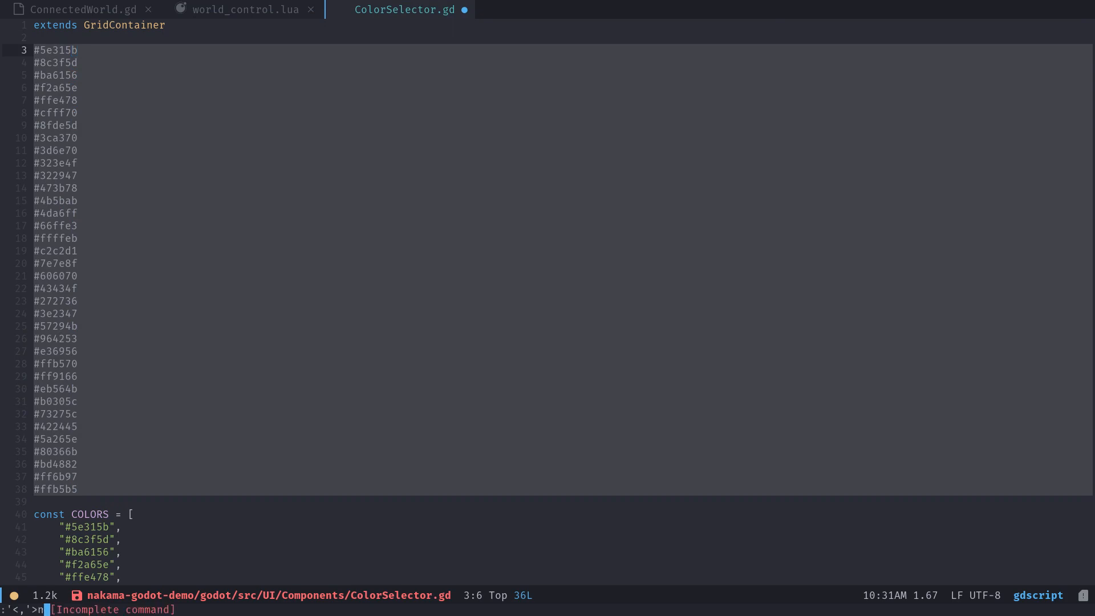
text(orm)
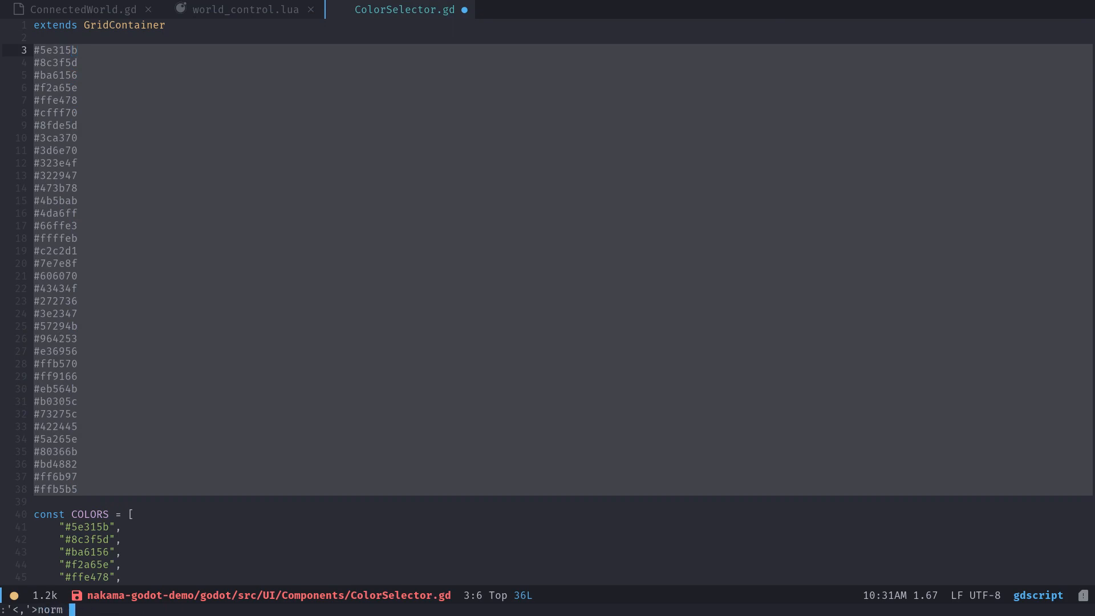
text( al)
text(0ys")
key(Left)
text($)
key(Right)
text(A,)
key(Return)
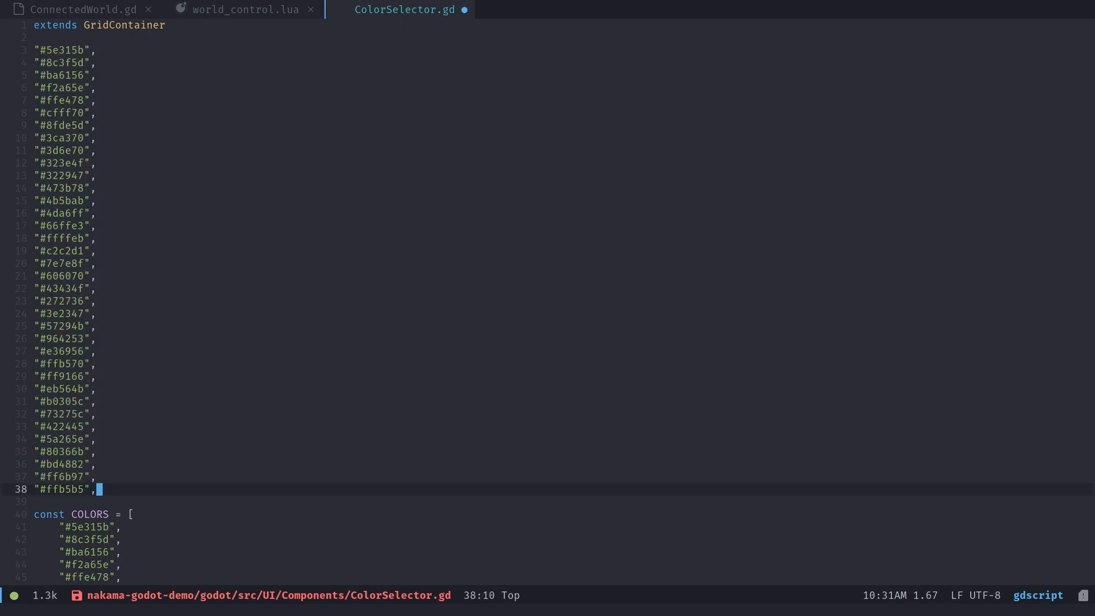
key(shift+v)
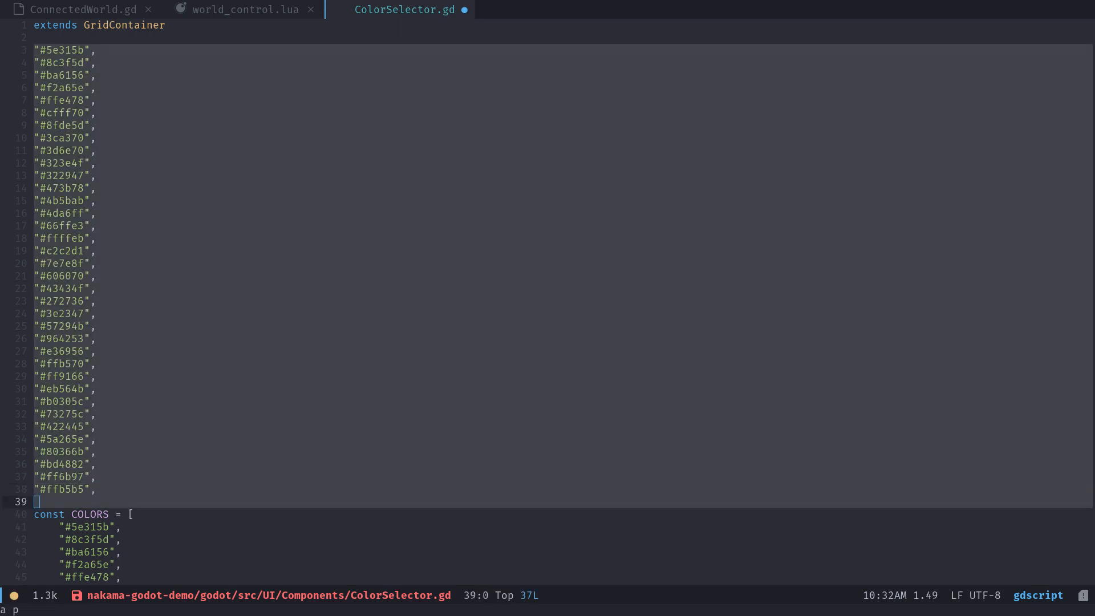
Select colour lines 3–38 and wrap them in square brackets as the COLORS array.
key(3)
key(shift+g)
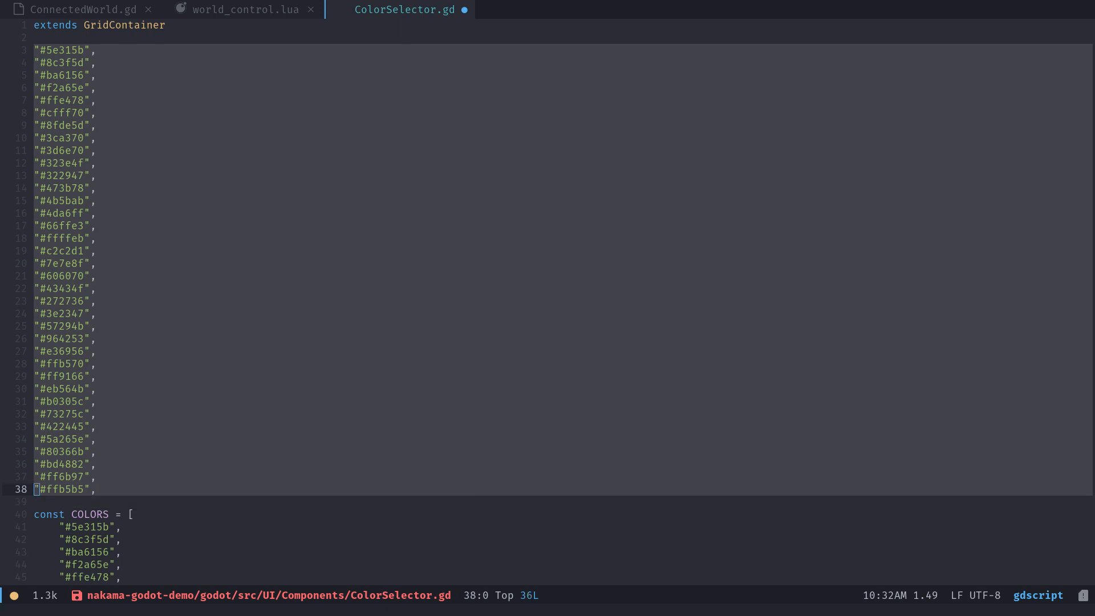
key(S)
key(])
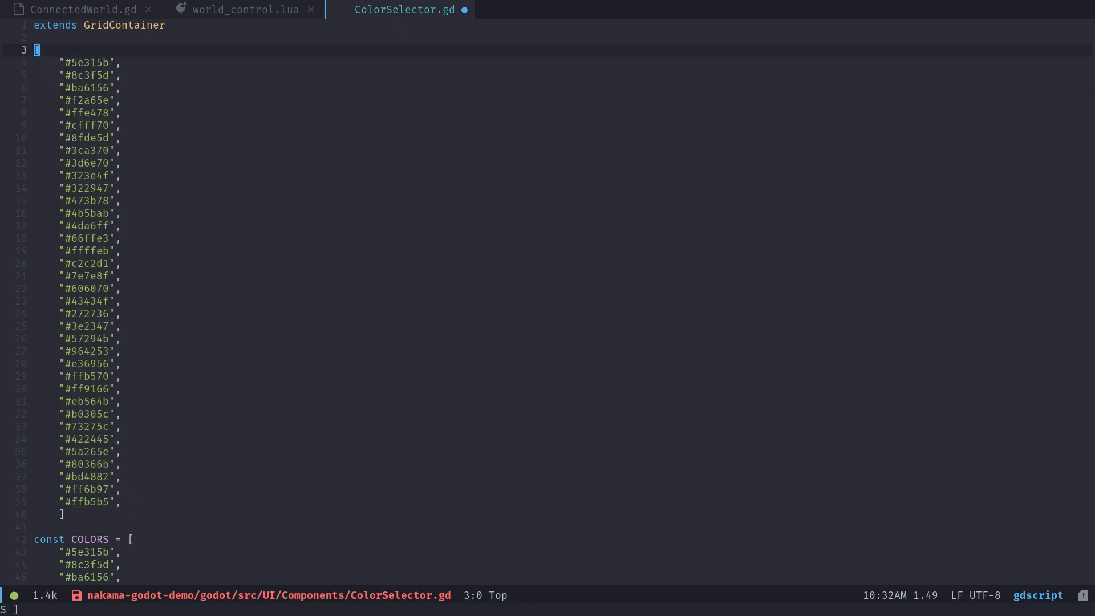
text(iconst COLORS =)
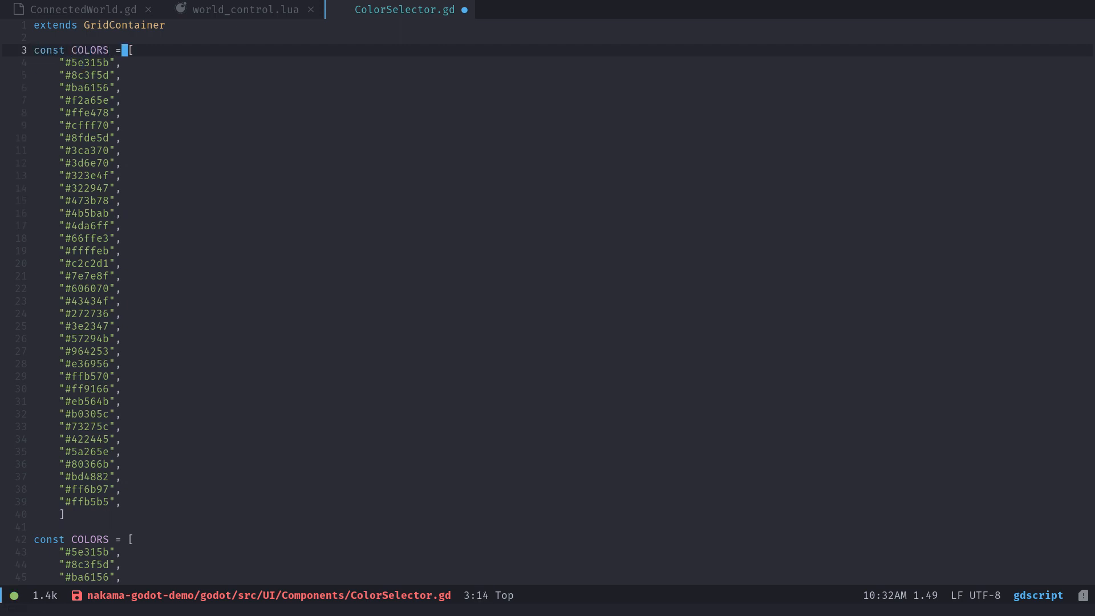
Save and reformat the whole script with gdscript-format-buffer.
key(Escape)
key(space)
key(f)
key(s)
key(alt+x)
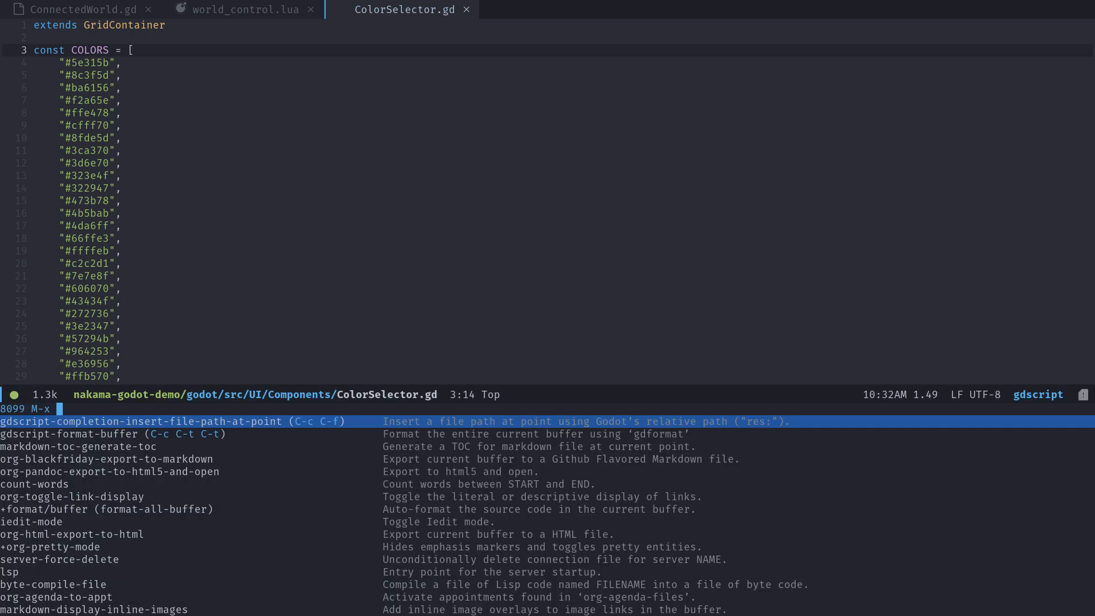
key(Down)
key(Return)
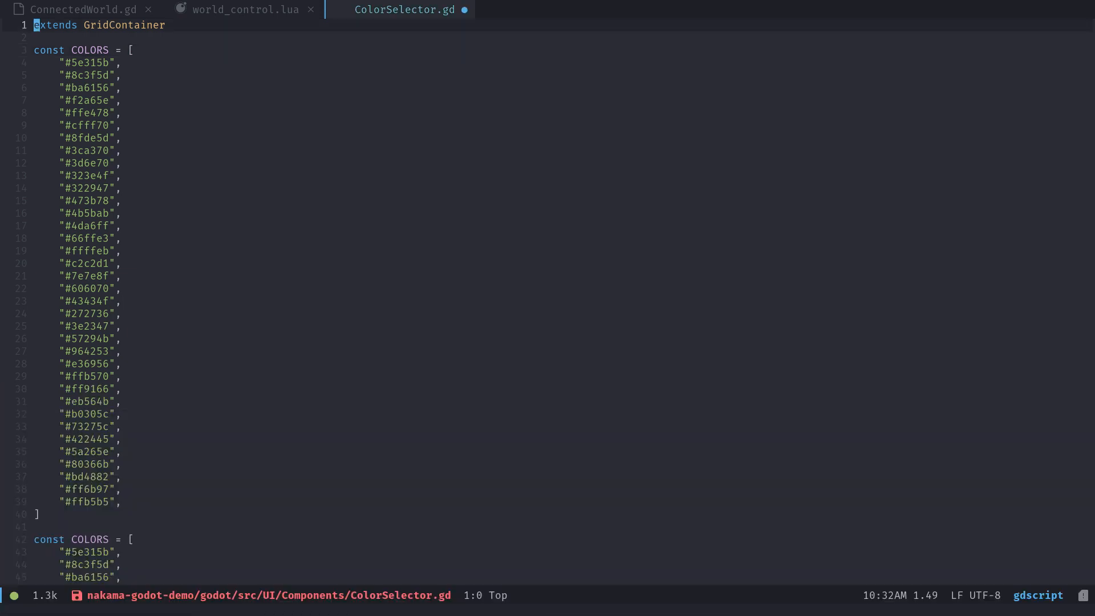
Delete the leftover duplicate COLORS array, save with :w, and return to Godot.
key(Down)
key(Down)
key(Down)
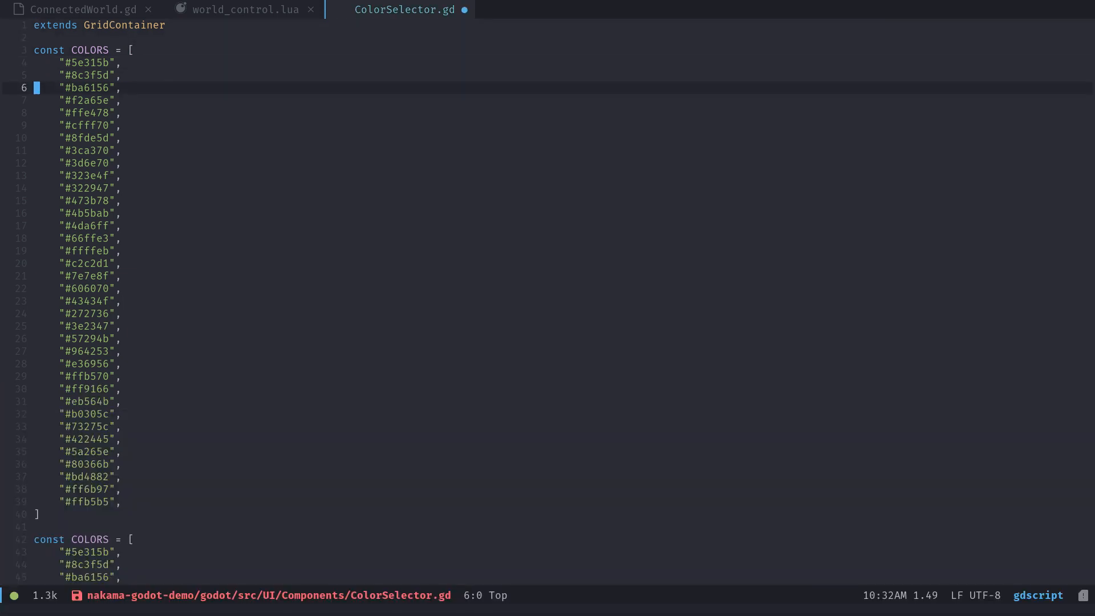
key(u)
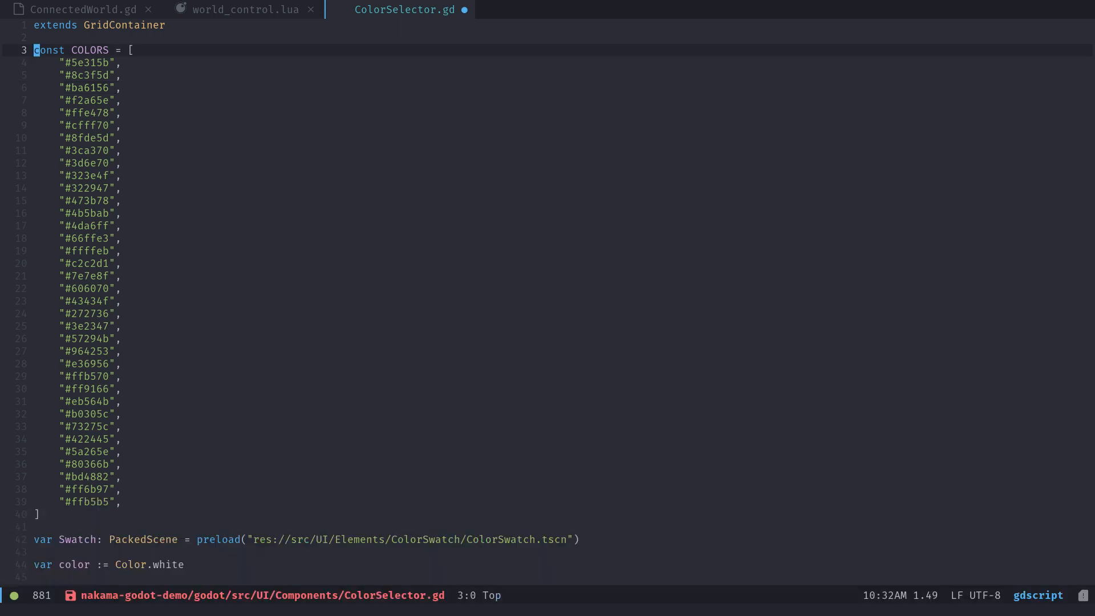
text(:w)
key(Return)
key(ctrl+plus)
key(ctrl+plus)
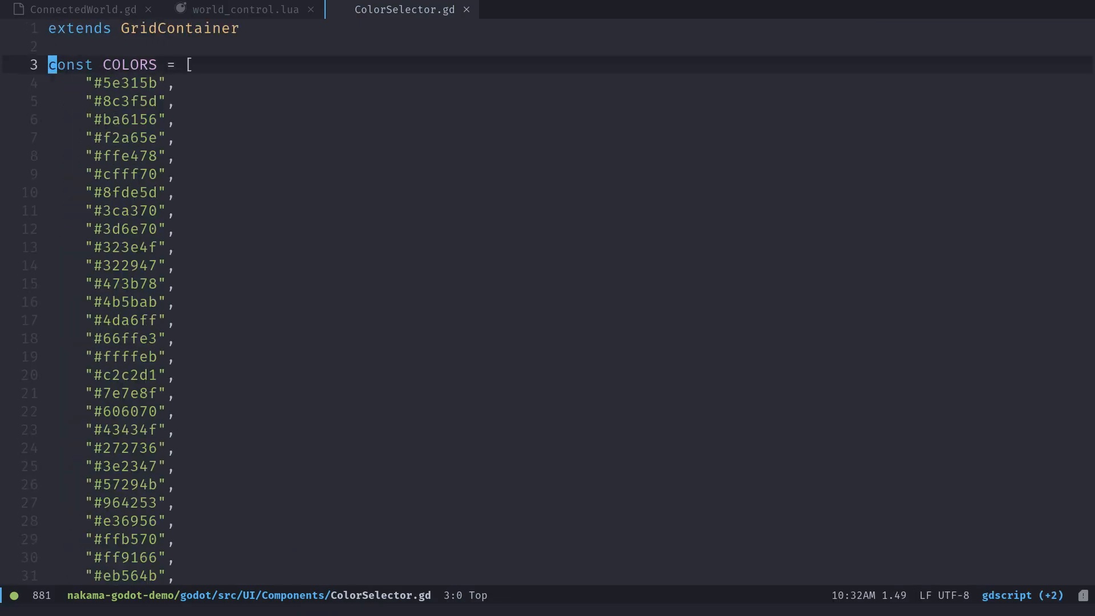
key(alt+Tab)
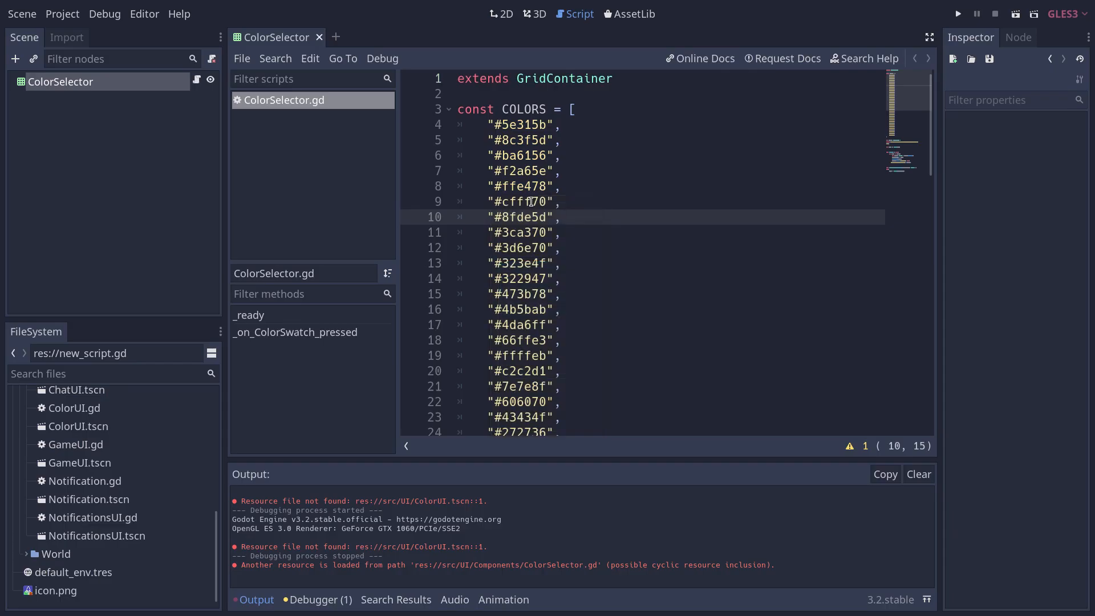
Hide the output log, fold the COLORS array and select the signal connect call.
click(258, 599)
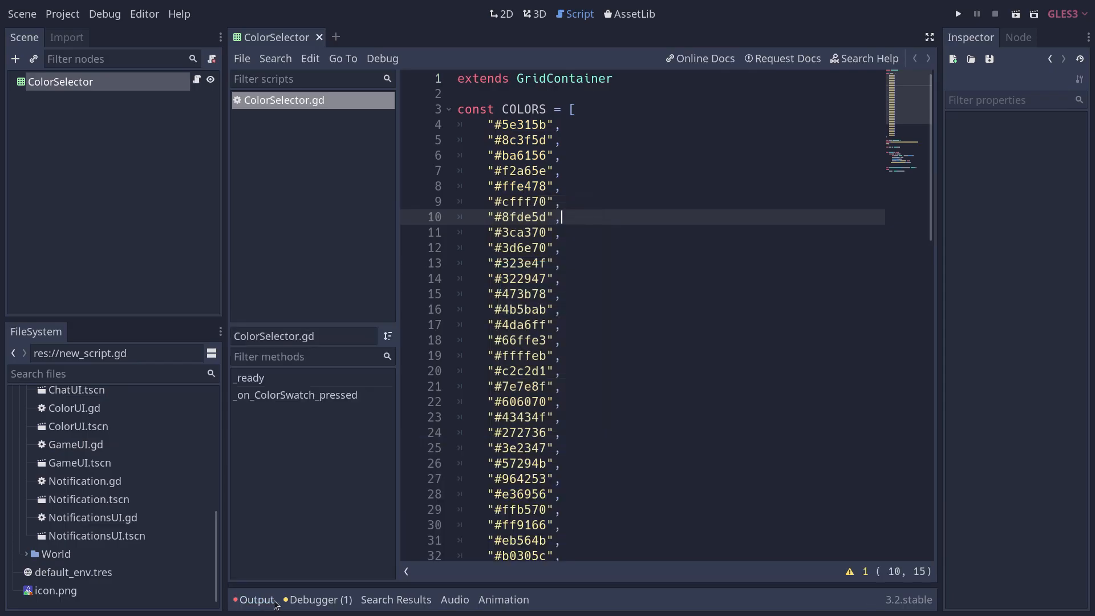
click(451, 110)
click(528, 142)
click(799, 358)
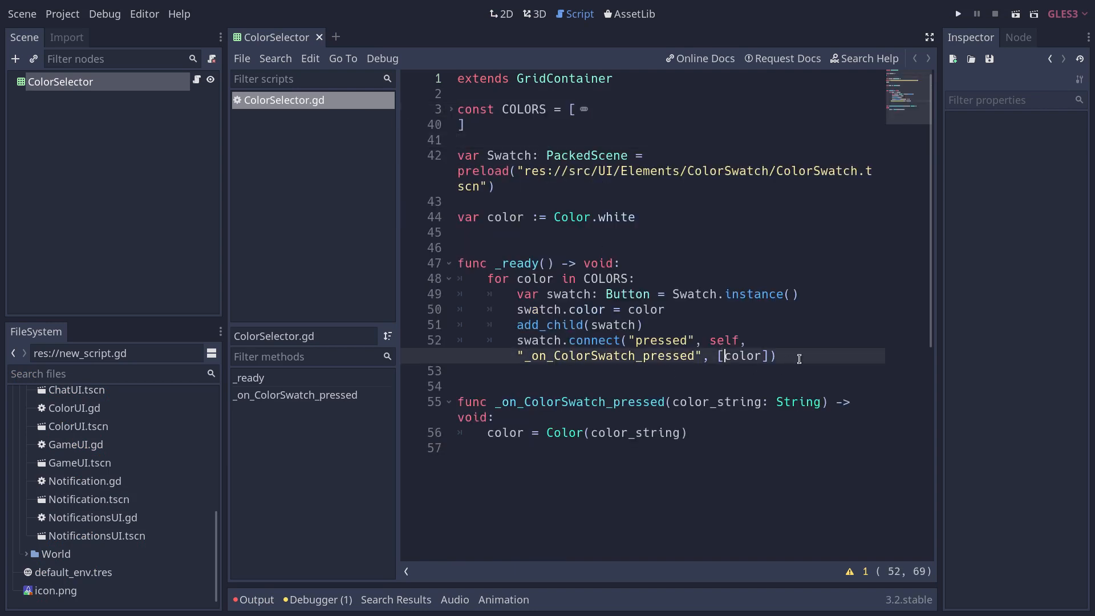
key(shift+Up)
key(shift+Up)
key(shift+Up)
key(shift+Up)
key(shift+Up)
Review the swatch Button instancing line with the COLORS array folded.
click(614, 295)
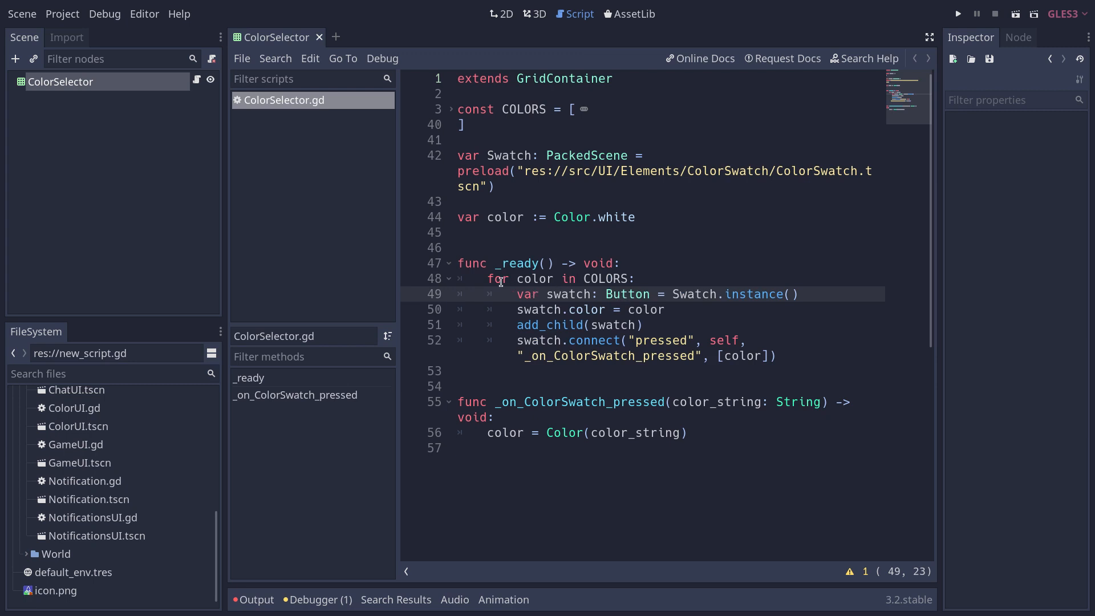
click(459, 109)
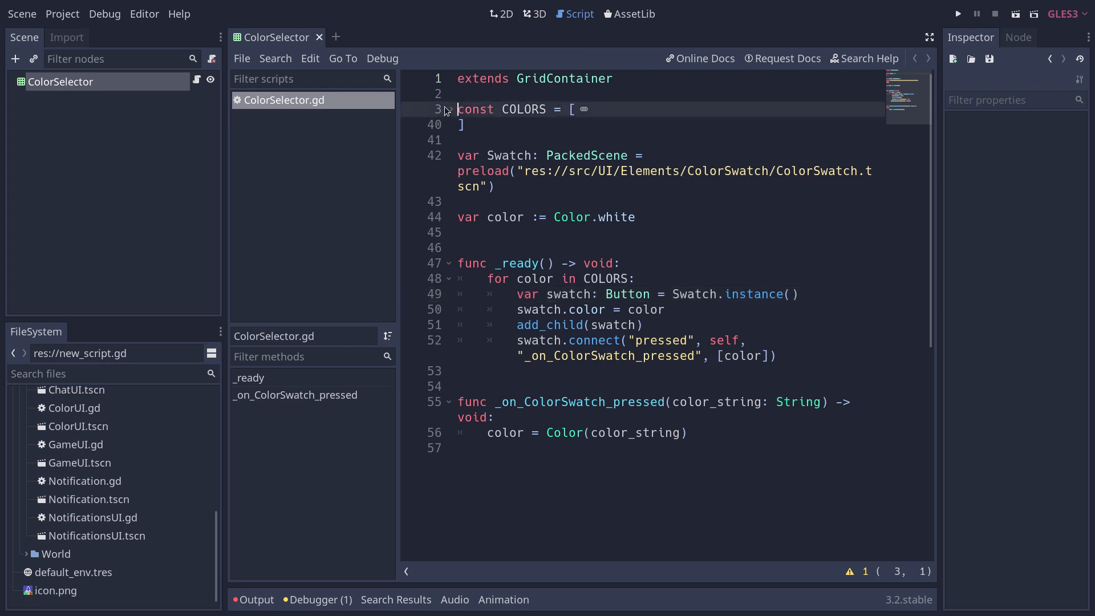
click(451, 110)
drag(520, 293, 800, 293)
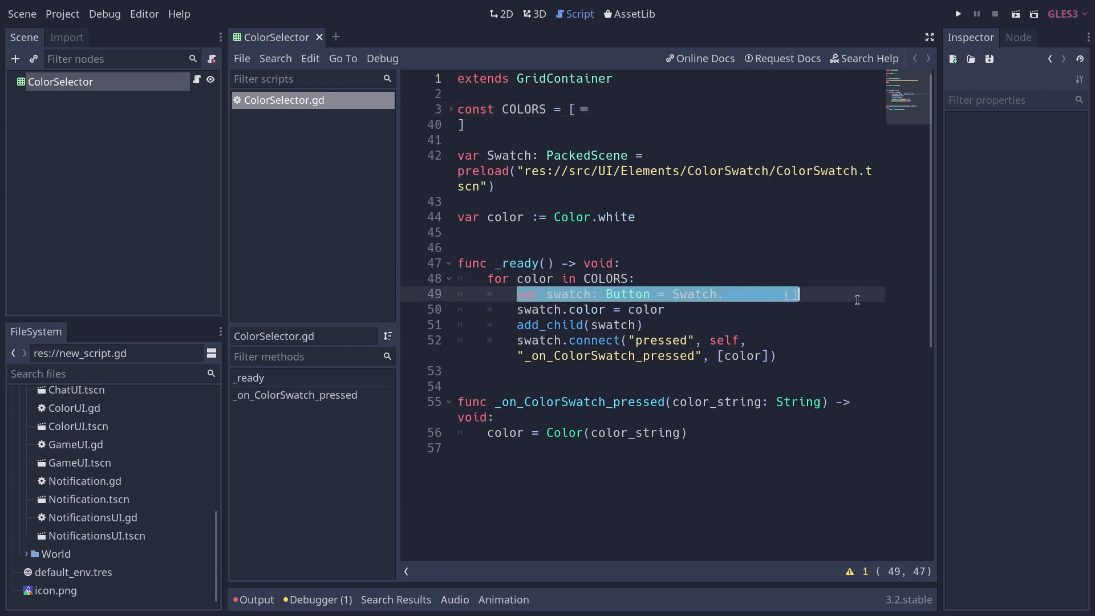
View ColorSwatch.gd, show the ColorSwatch scene in 2D and select its root node.
click(711, 175)
ctrl+click(709, 171)
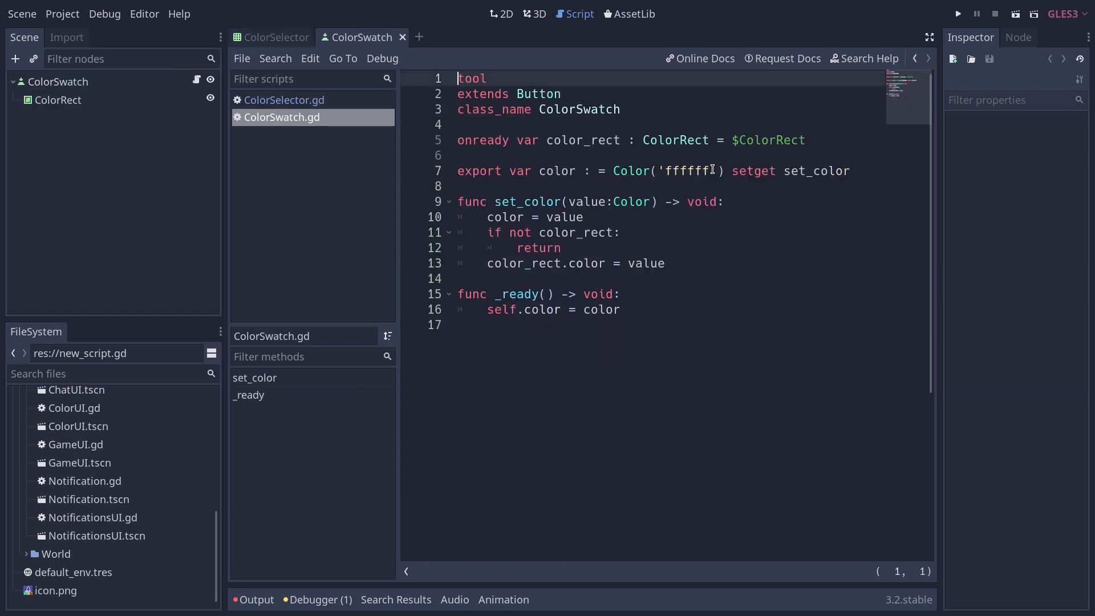
key(ctrl+shift+F11)
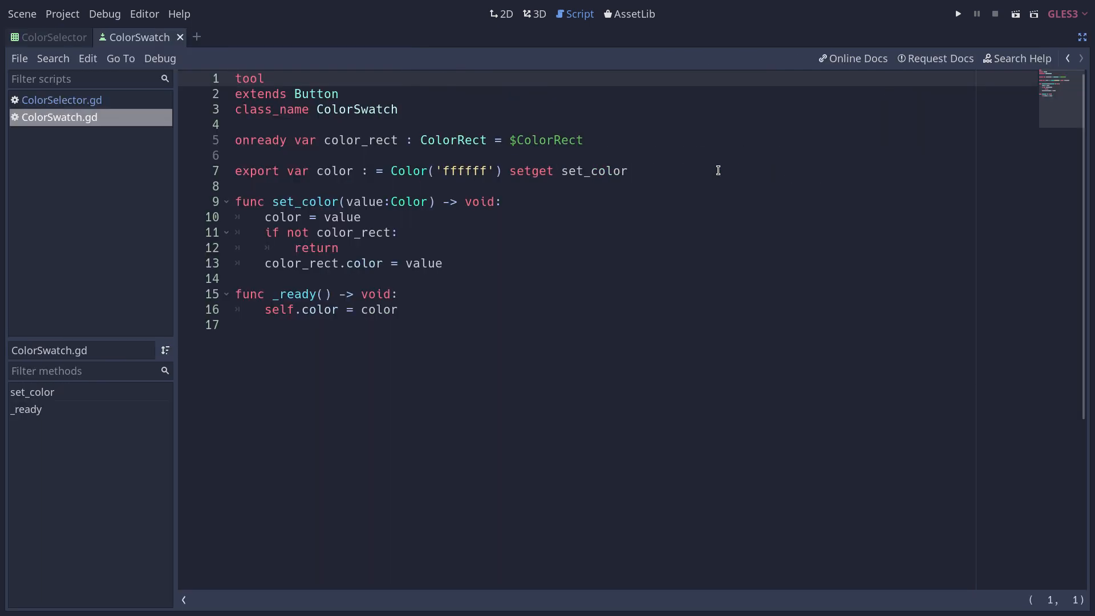
key(ctrl+F1)
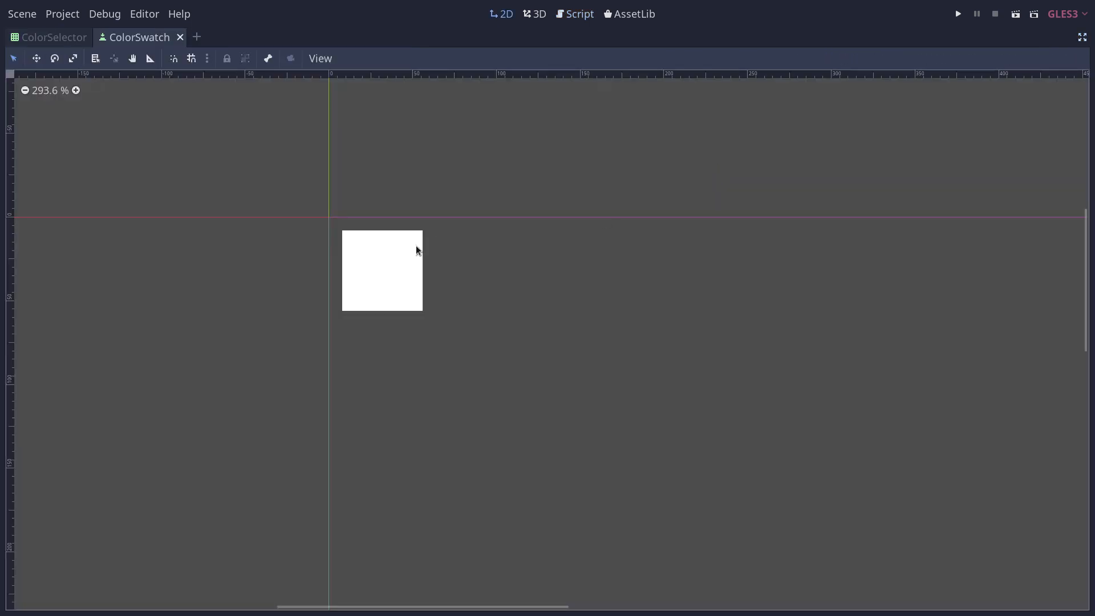
key(ctrl+shift+F11)
click(73, 81)
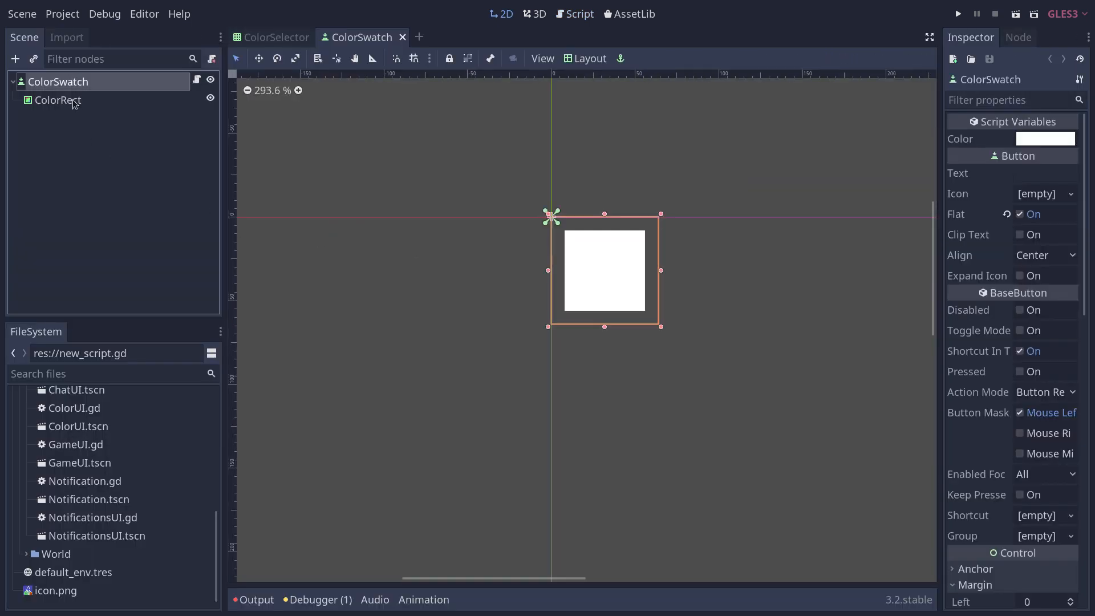
click(85, 103)
Try a red Color on the swatch, undo it, close ColorSwatch and return to the script.
click(58, 82)
click(1046, 138)
drag(915, 69, 946, 30)
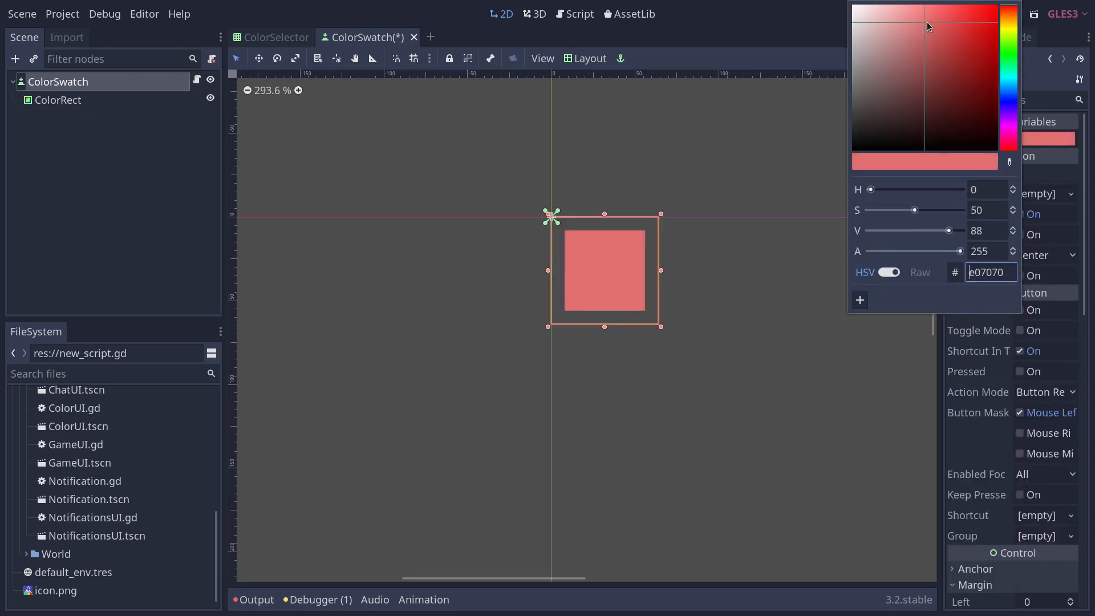
key(ctrl+z)
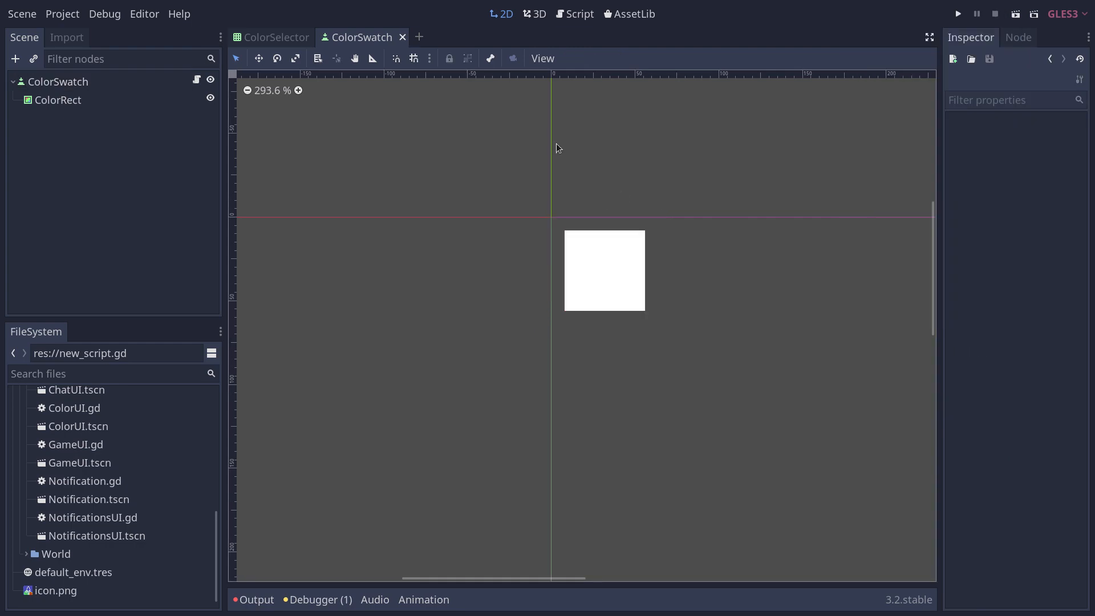
key(ctrl+w)
key(ctrl+F3)
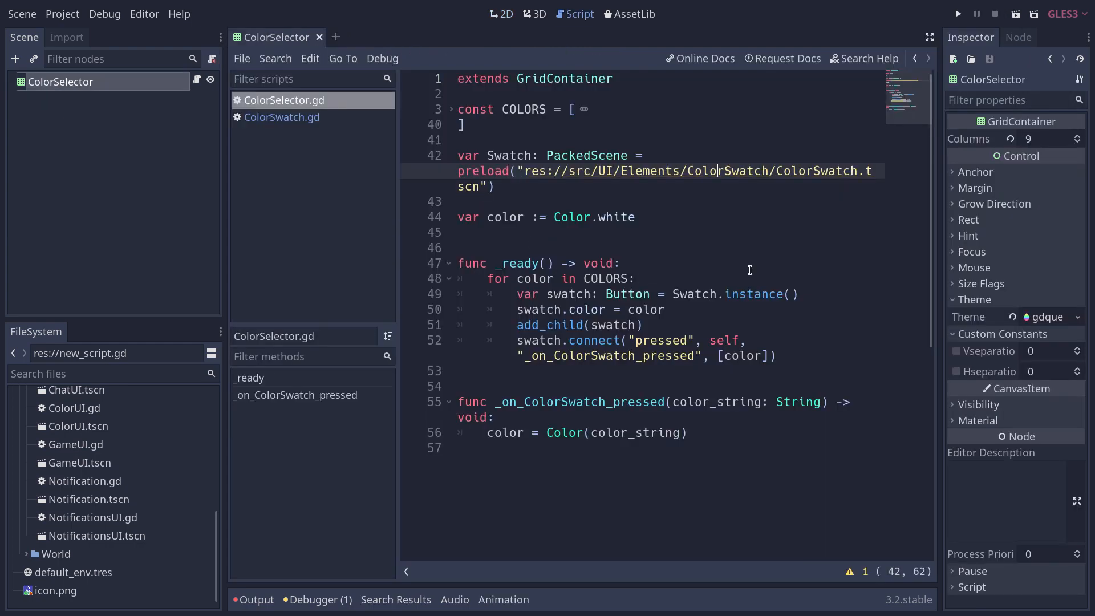
Review the _ready loop lines that instance, colour and add each swatch.
key(ctrl+shift+F11)
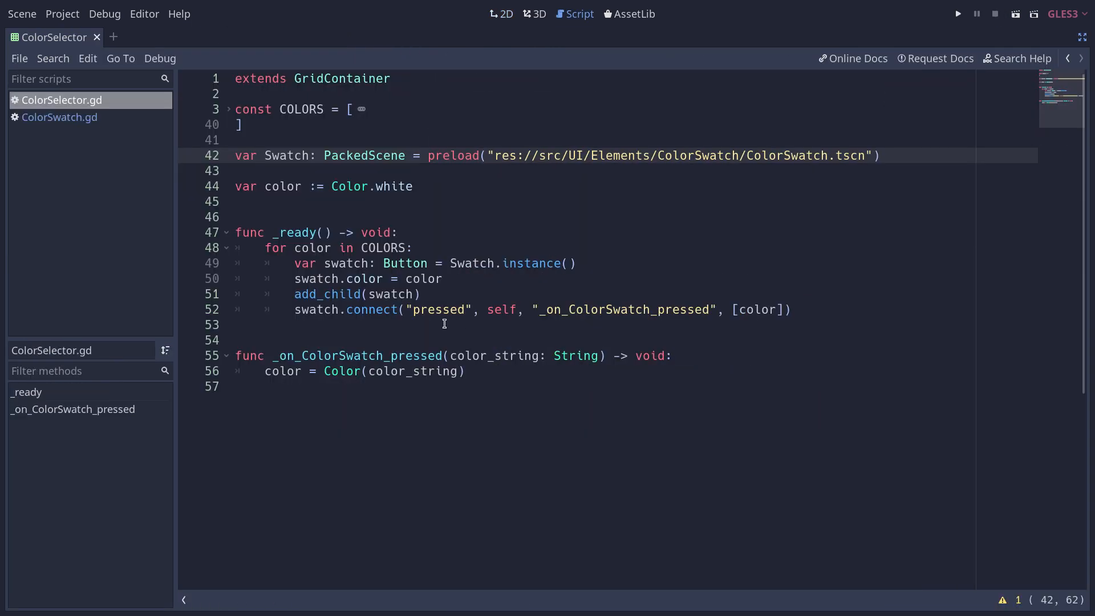
drag(595, 263, 302, 263)
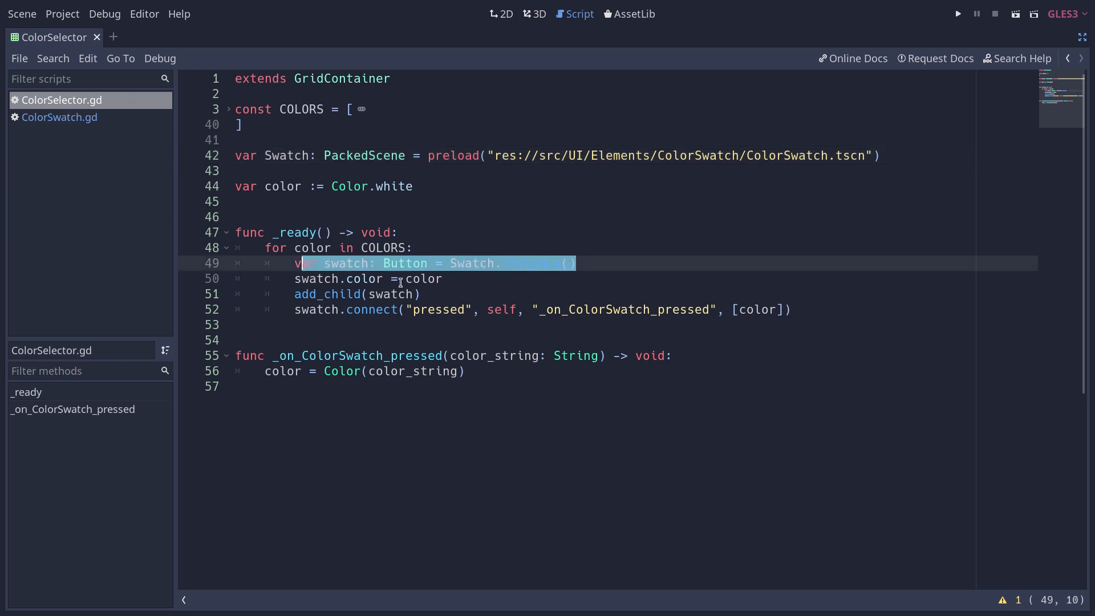
drag(465, 284, 295, 280)
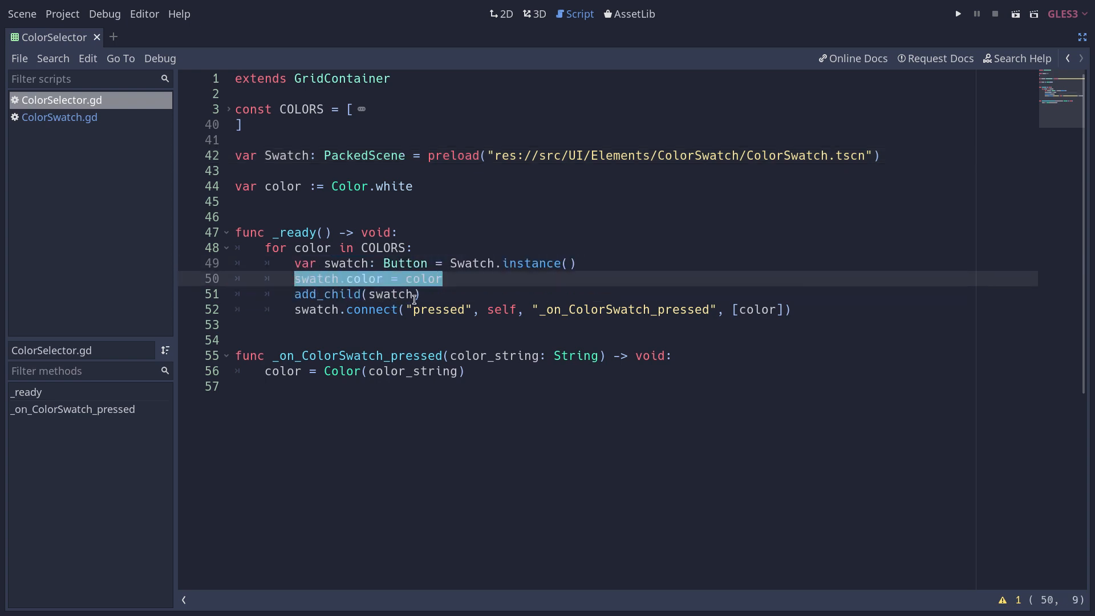
drag(421, 294, 288, 291)
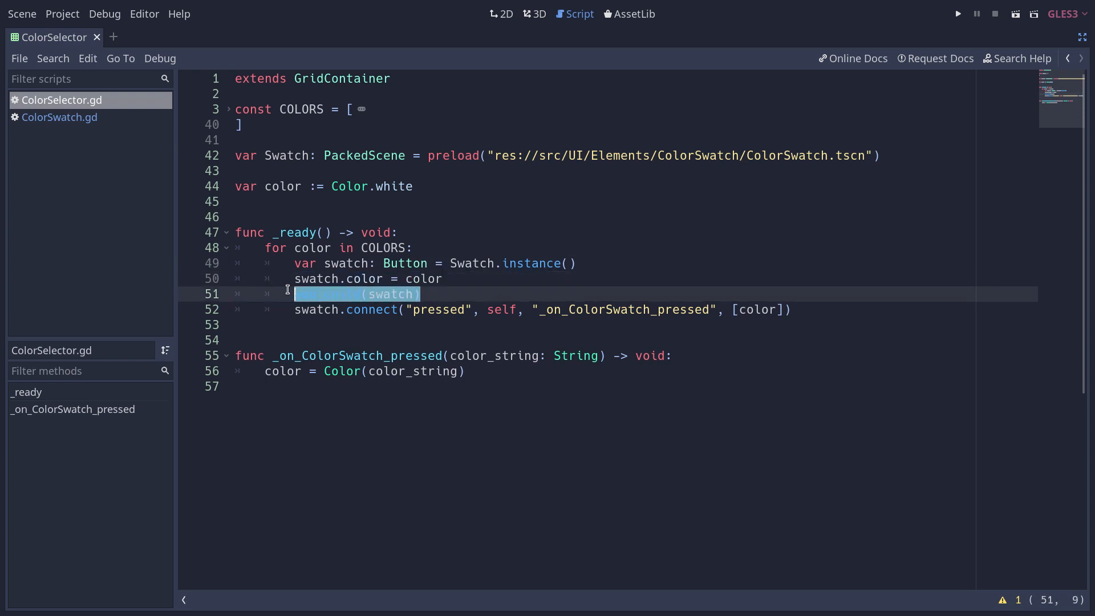
click(473, 294)
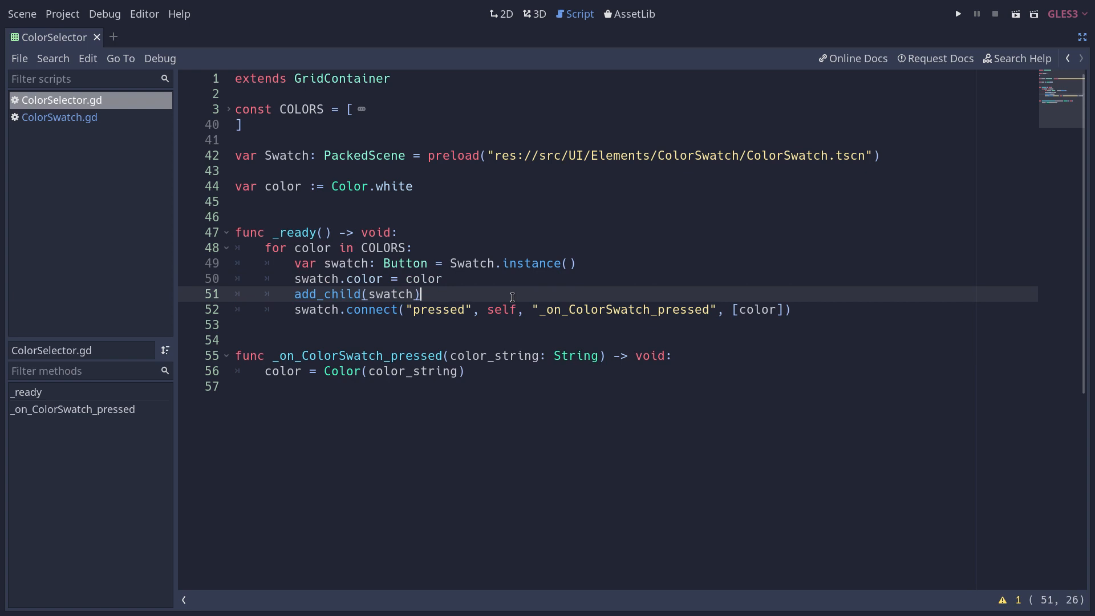
Insert an empty first line above extends GridContainer.
key(ctrl+Home)
key(Return)
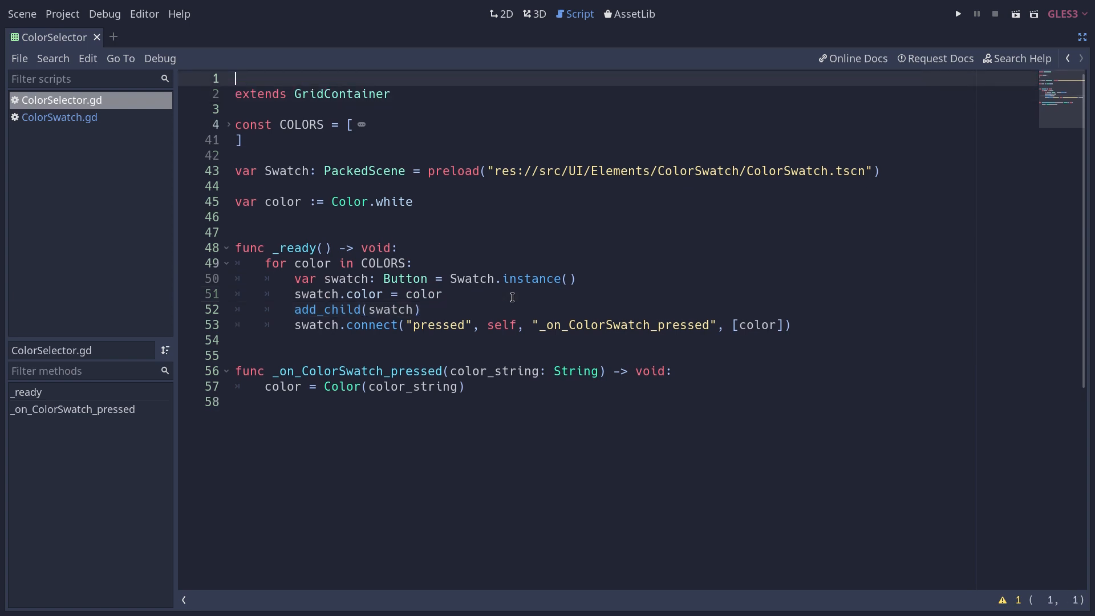
text(tool)
Save ColorSelector.gd with the tool keyword and focus the ColorSelector node in the scene tree.
drag(445, 309, 169, 251)
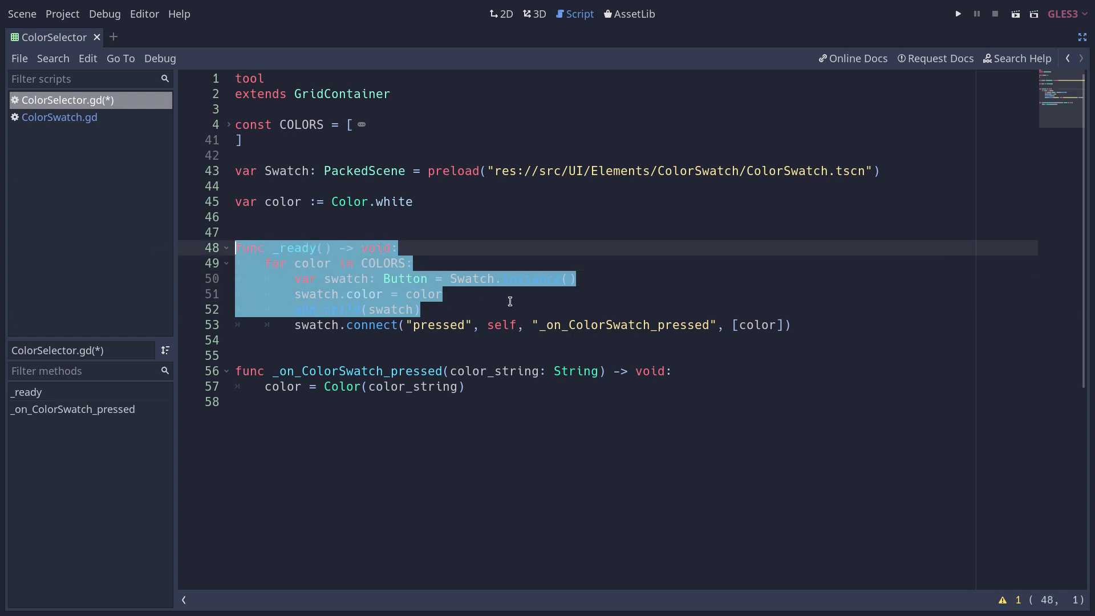
key(ctrl+s)
key(ctrl+shift+F11)
click(620, 340)
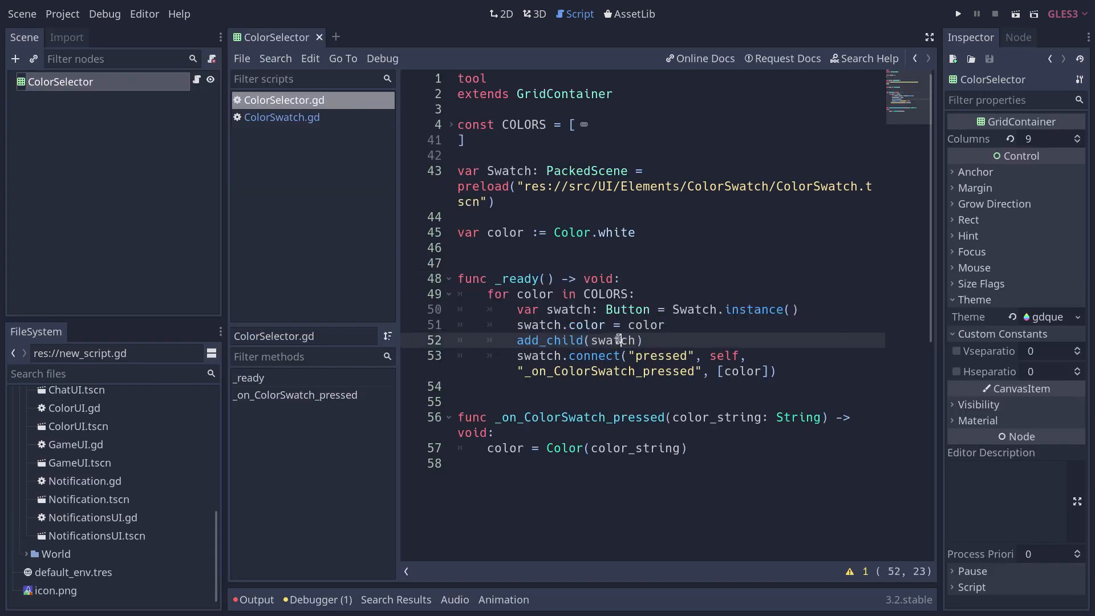
click(144, 84)
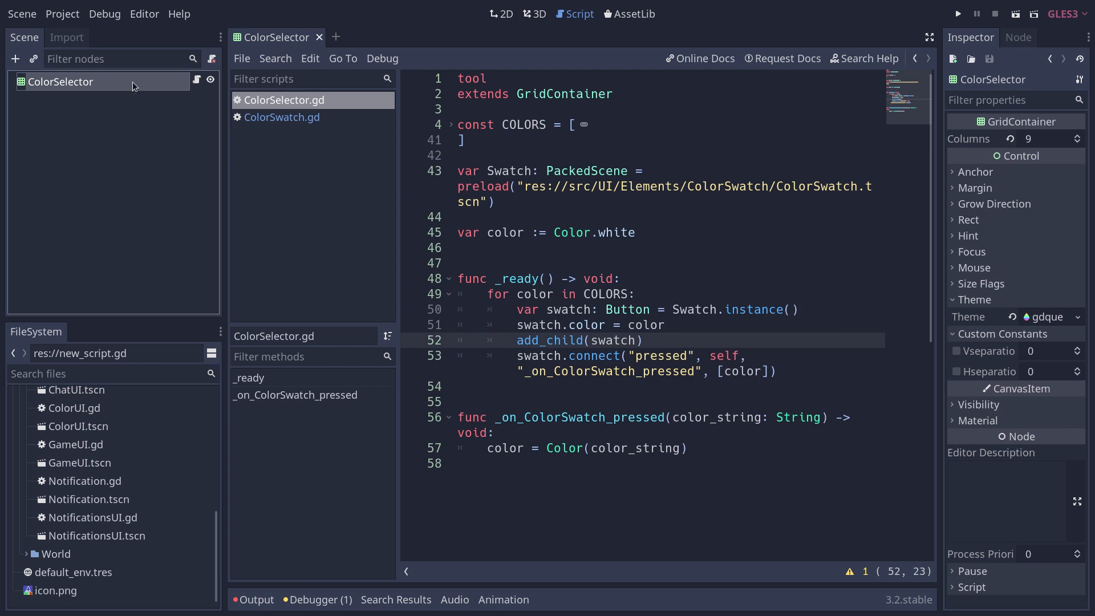
Close and Quick Open ColorSelector.tscn, checking the Output log.
click(251, 45)
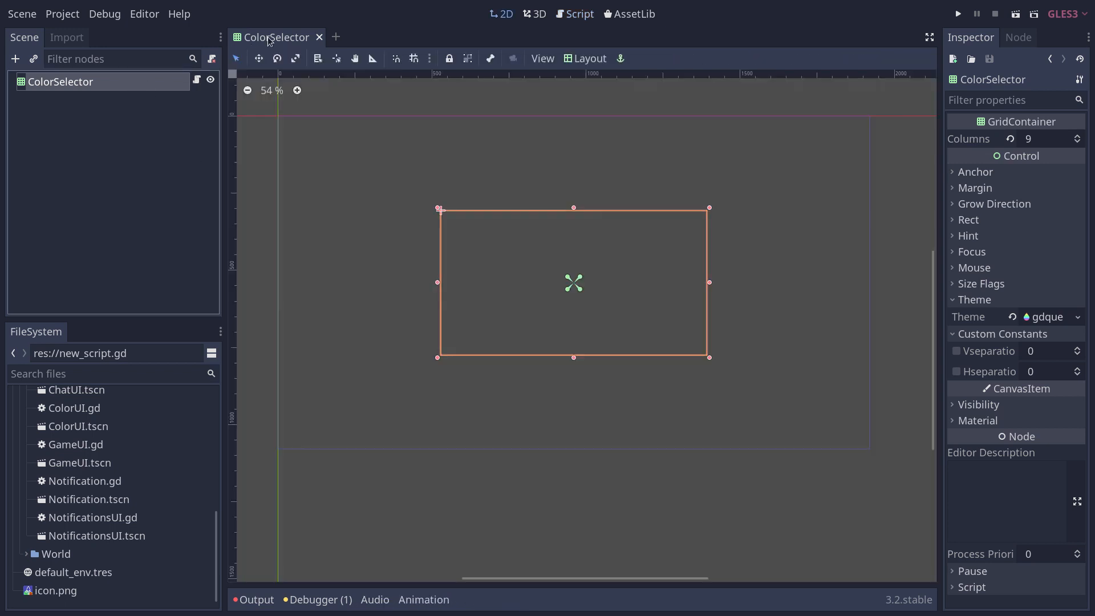
key(ctrl+shift+w)
key(ctrl+shift+o)
text(color)
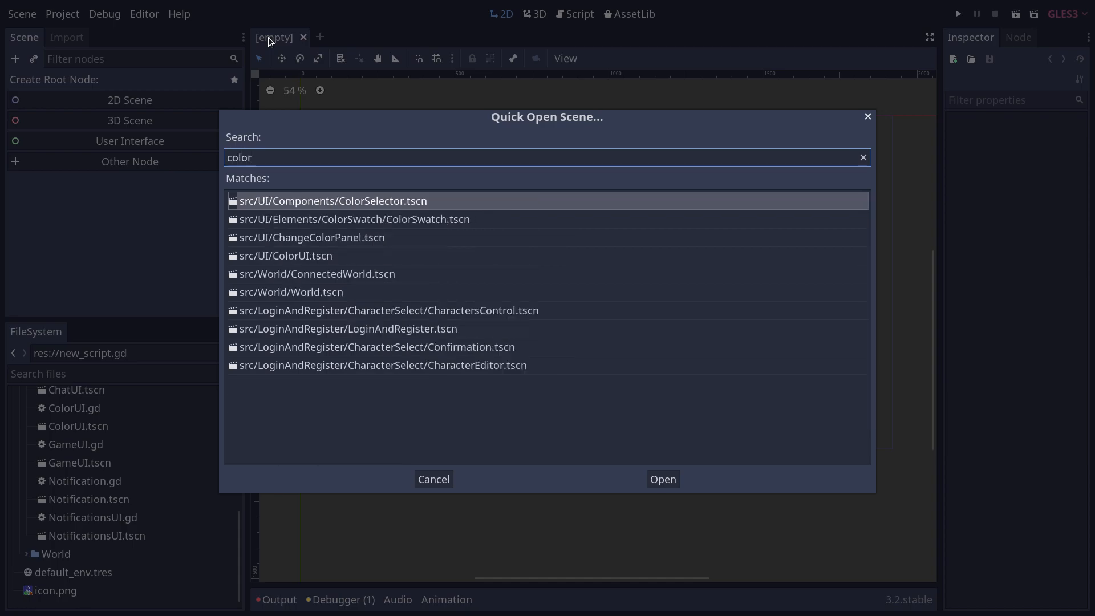
key(Return)
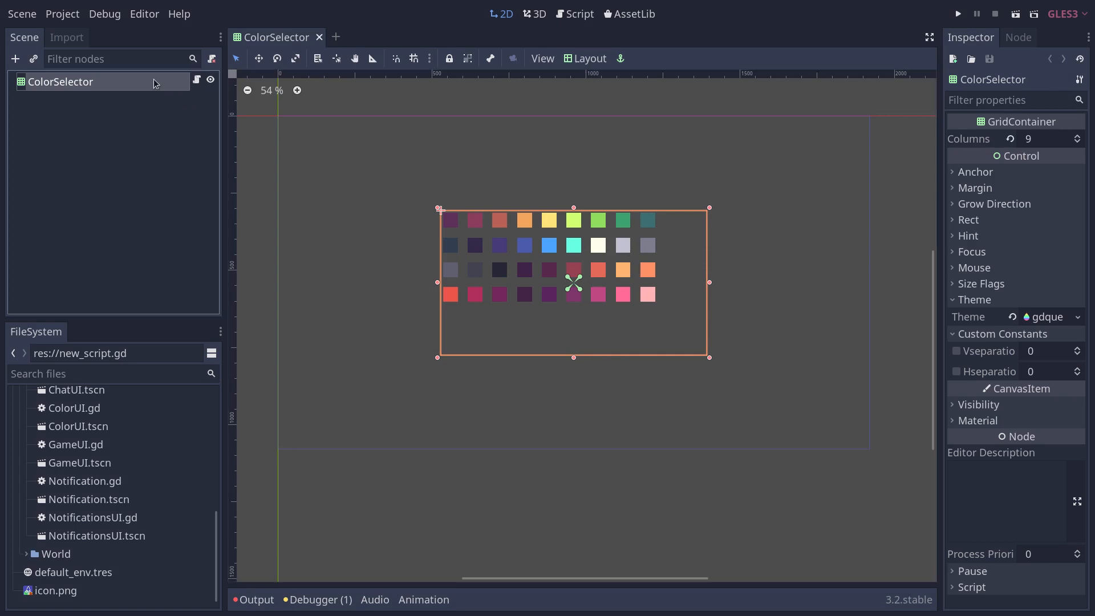
click(256, 599)
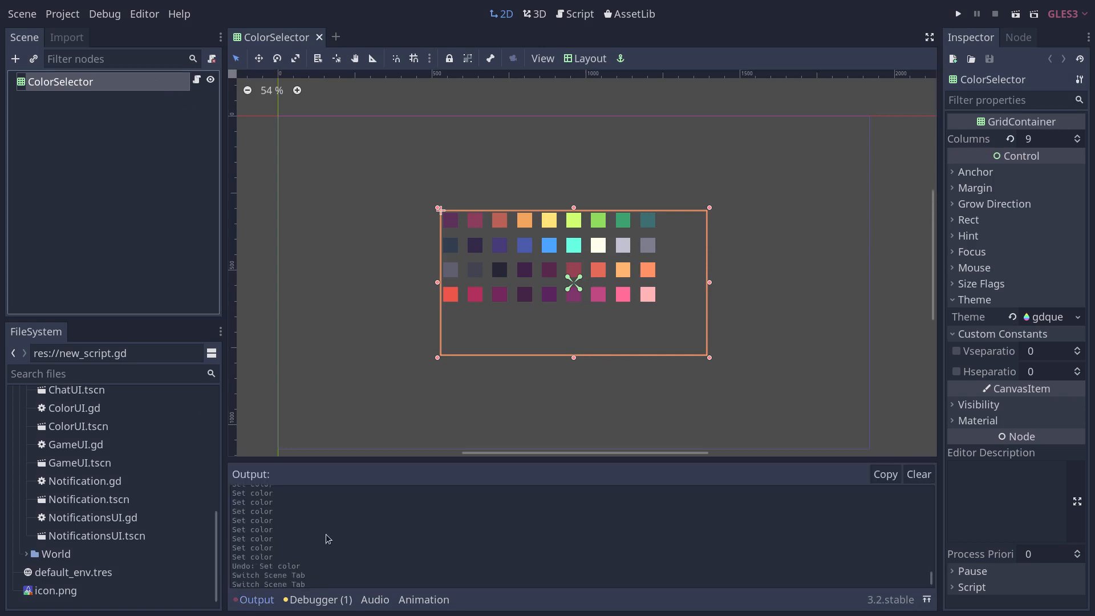
click(261, 599)
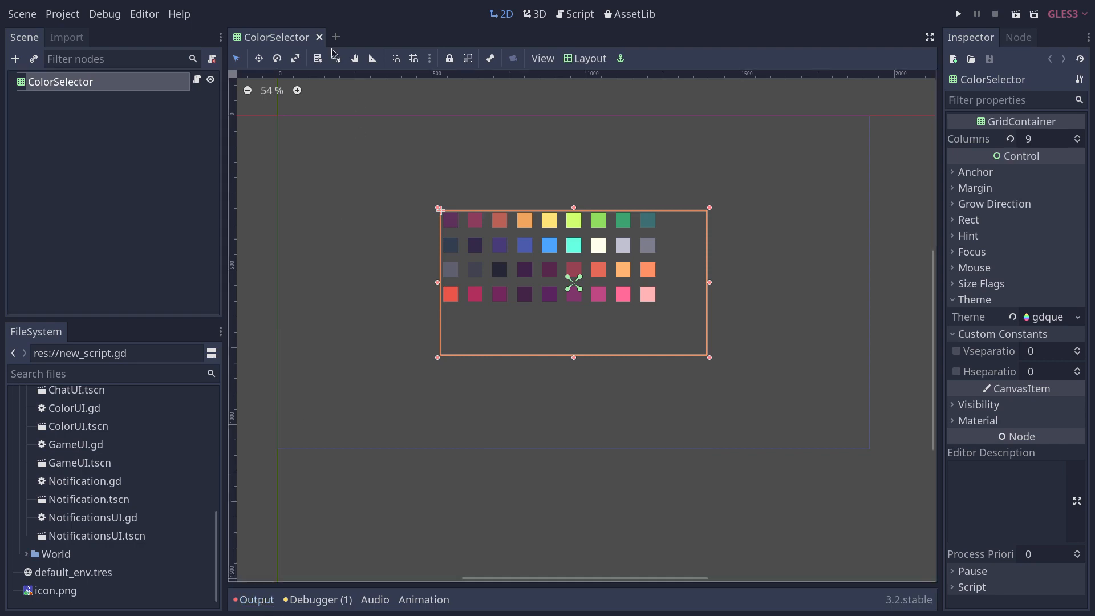
Reopen ColorSelector.tscn again so the swatch grid renders, then go back to its script.
middle_click(283, 33)
key(ctrl+shift+o)
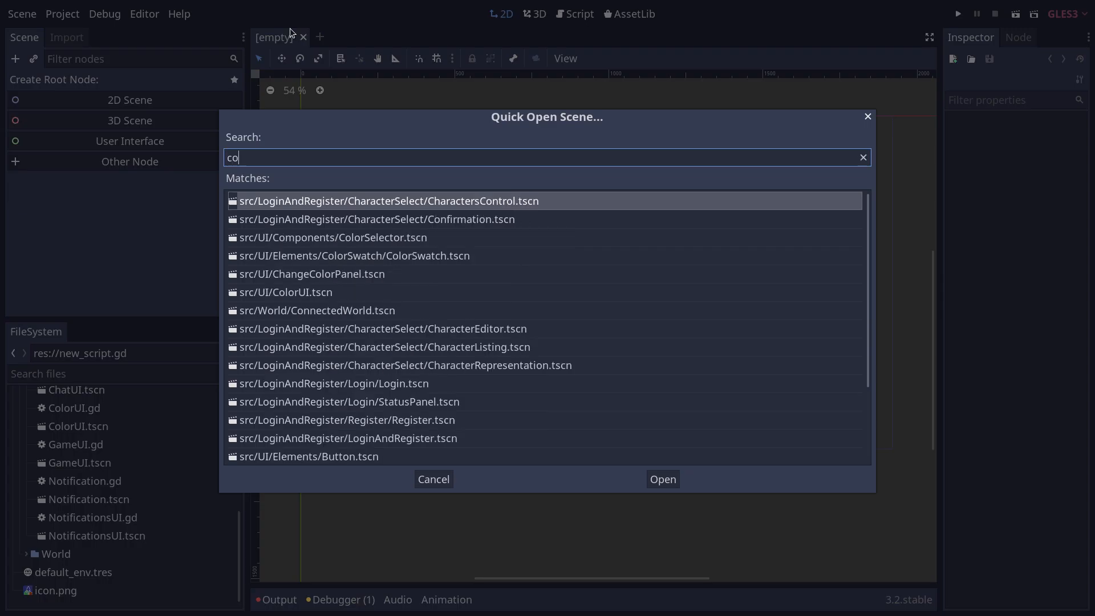
text(colorsel)
key(Return)
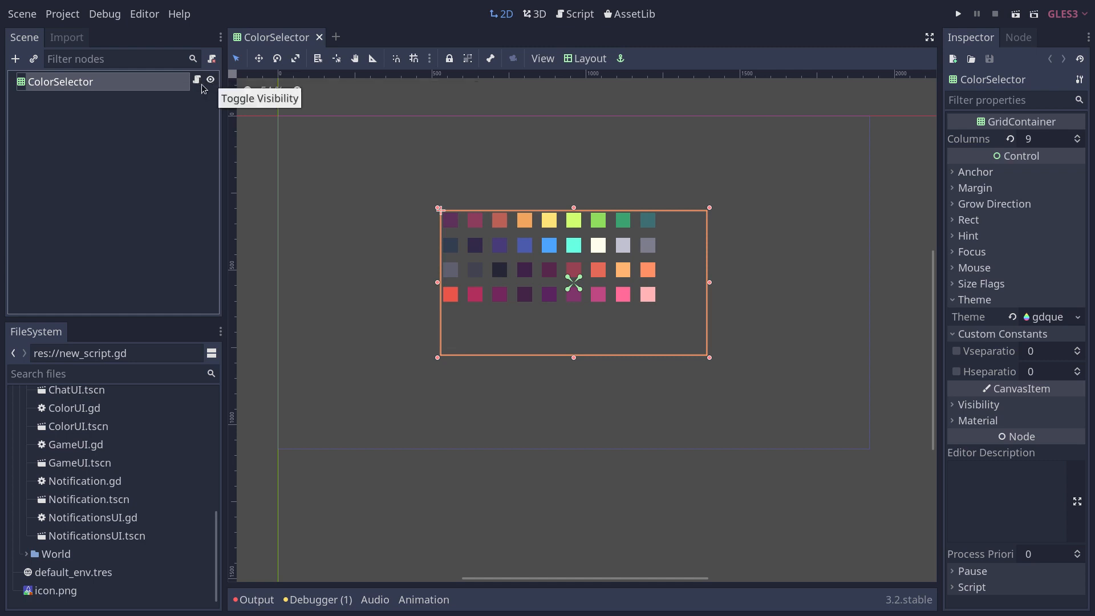
click(198, 80)
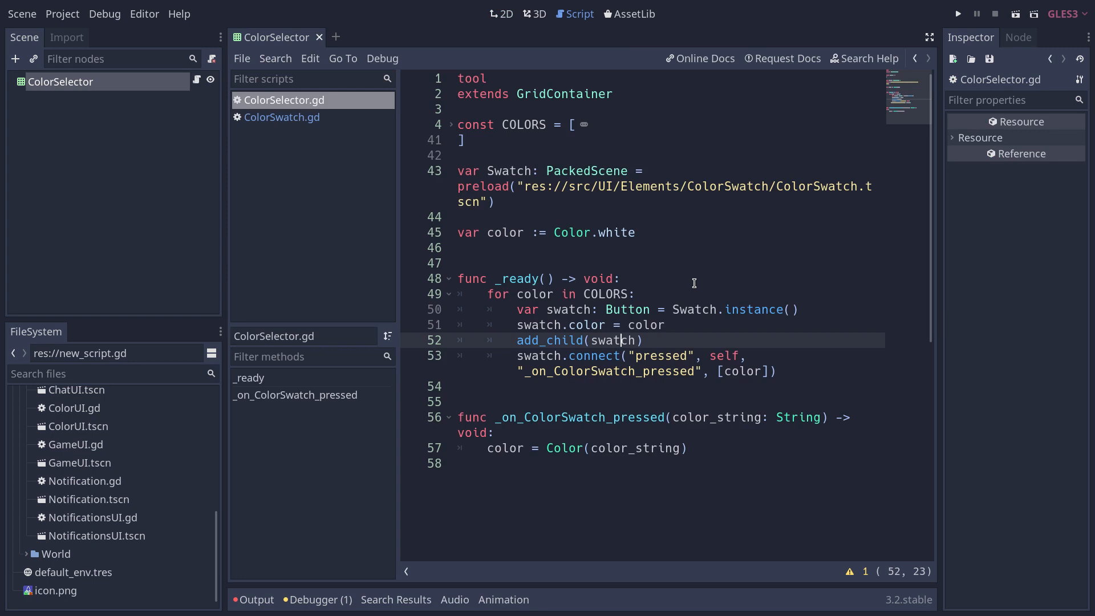
Change each swatch's owner from self to get_tree().edited_scene_root in the generation loop.
key(ctrl+shift+F11)
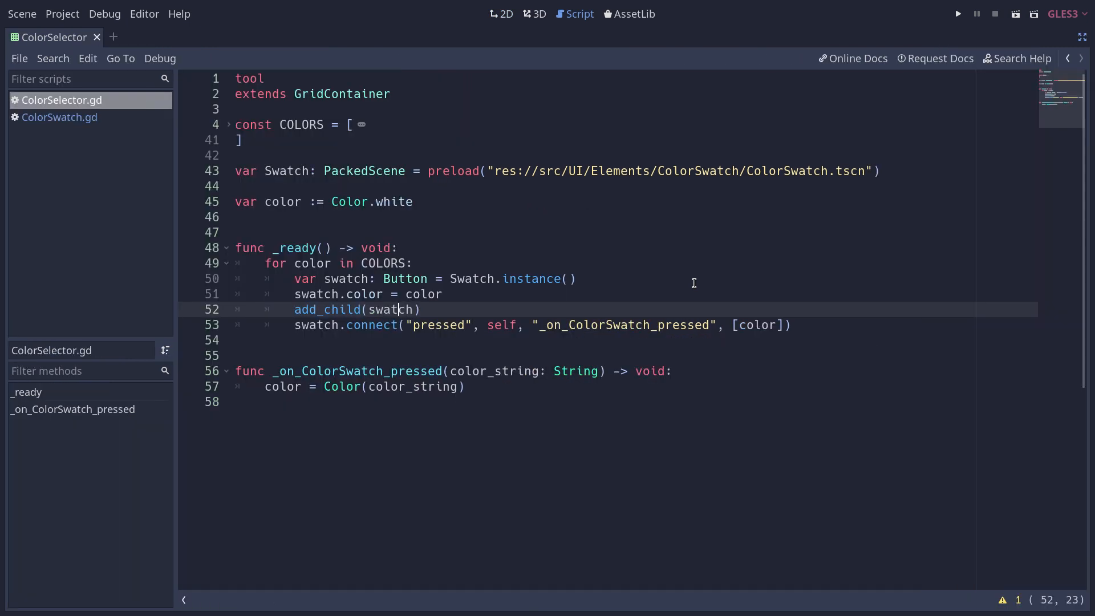
key(End)
key(Return)
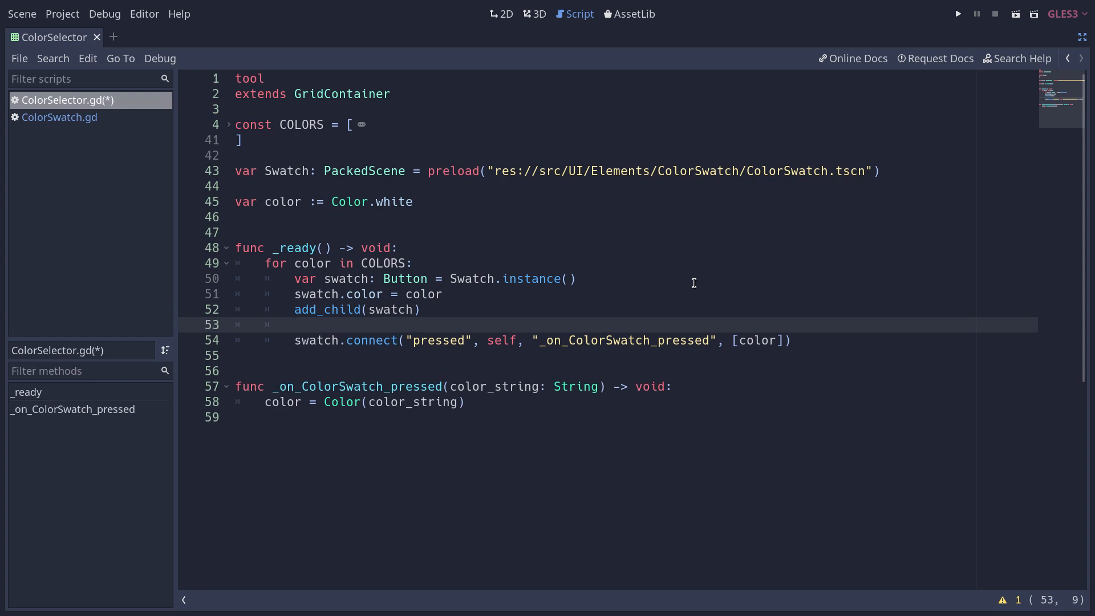
text(swatch.s)
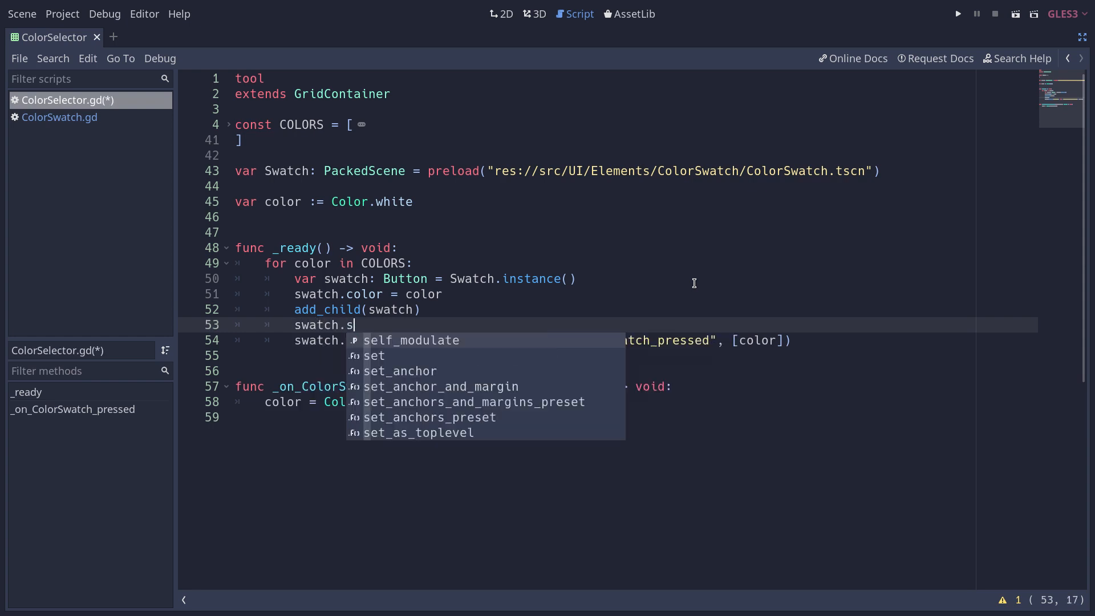
text(et_owner)
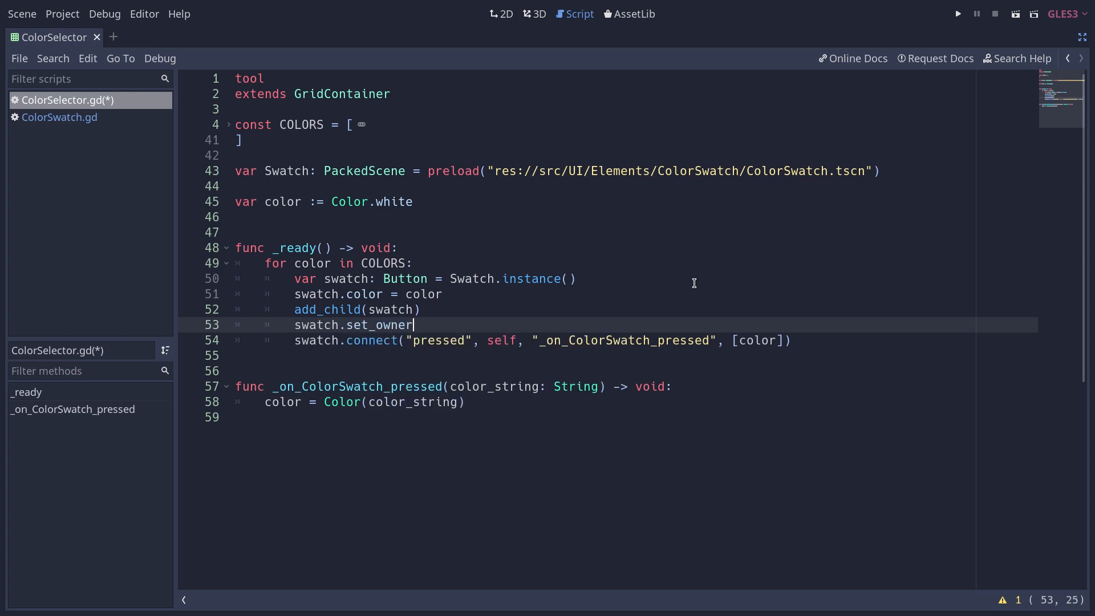
text(()
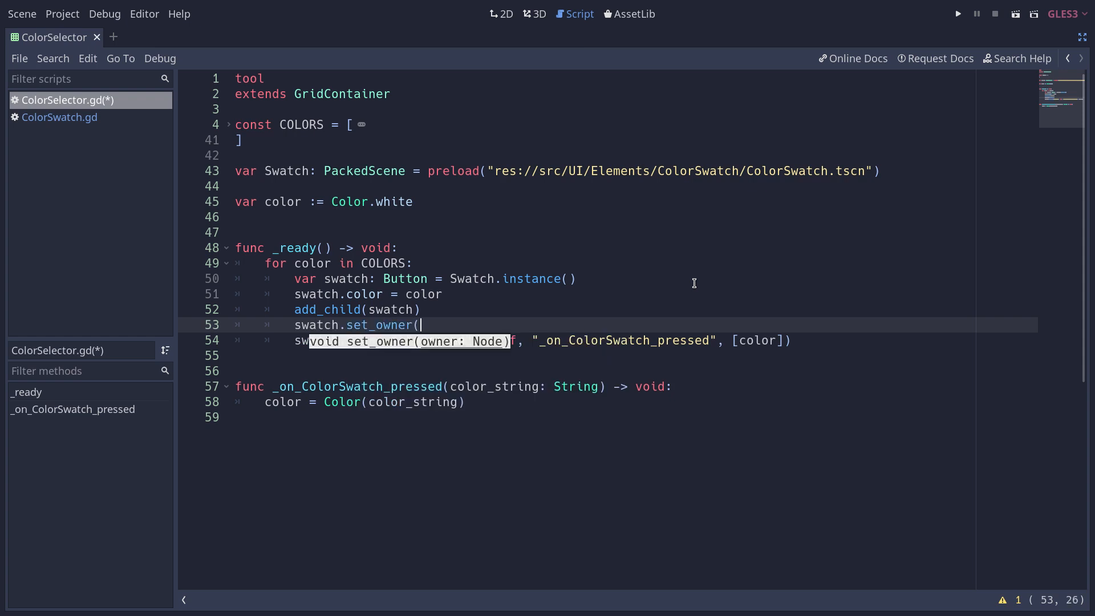
text(self)
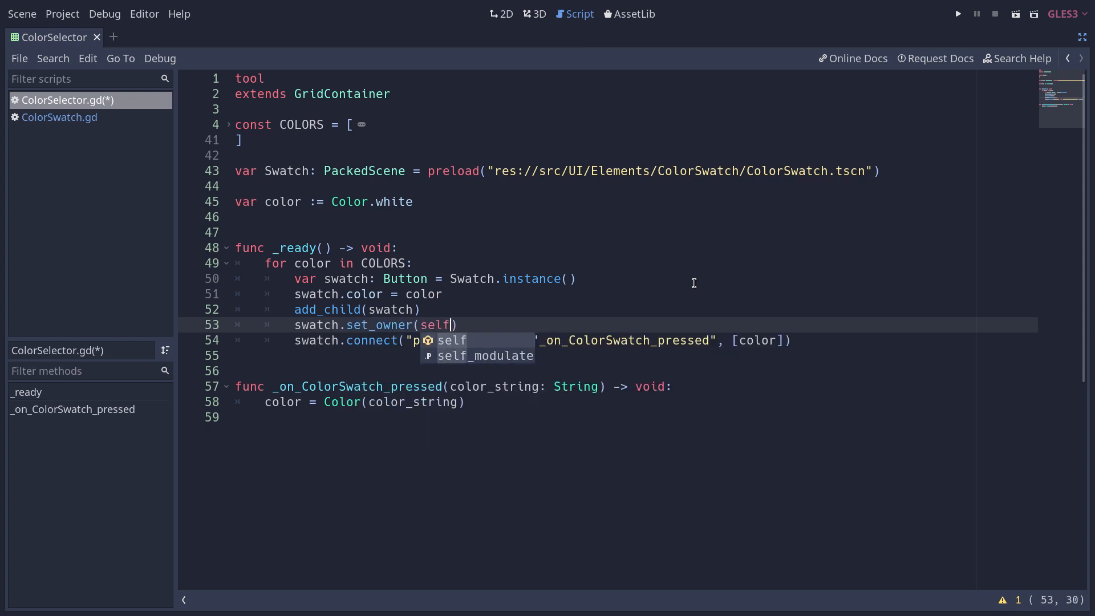
key(Escape)
key(BackSpace)
key(BackSpace)
key(BackSpace)
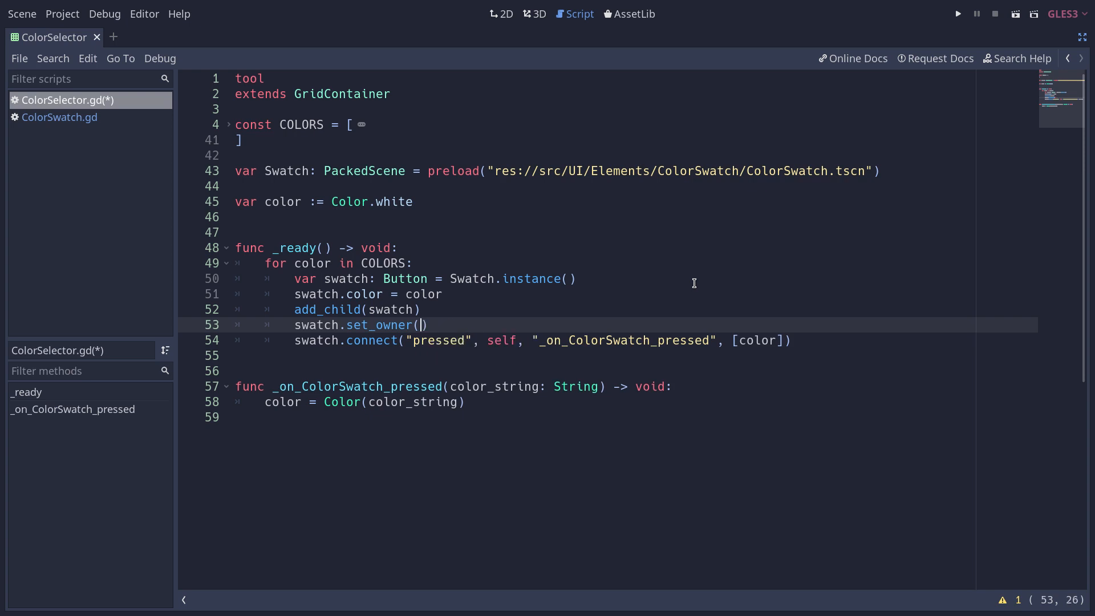
text(get_)
text(tree)
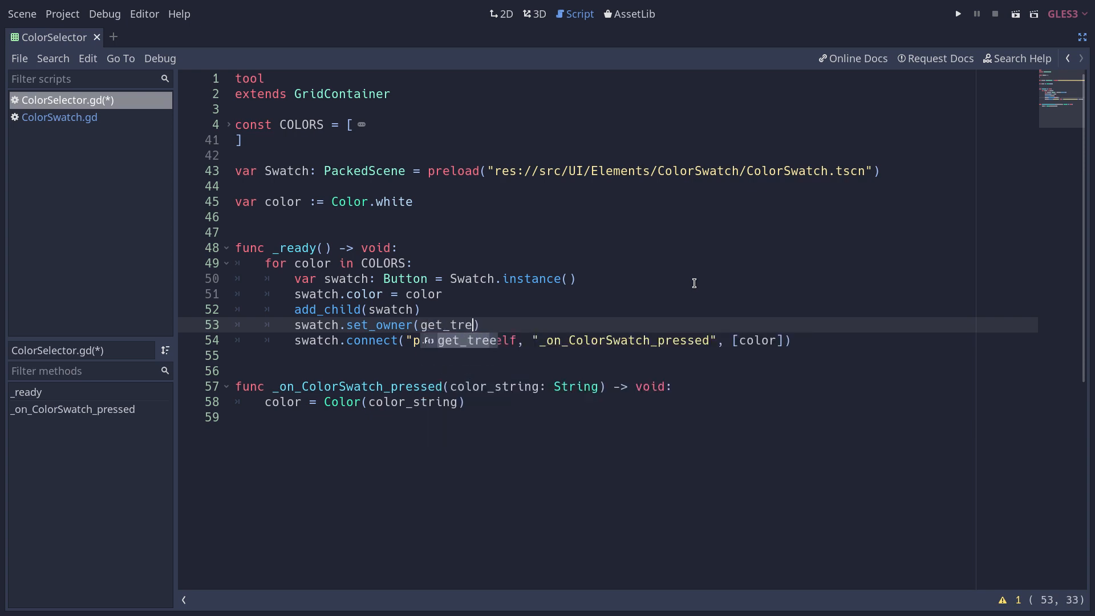
text(())
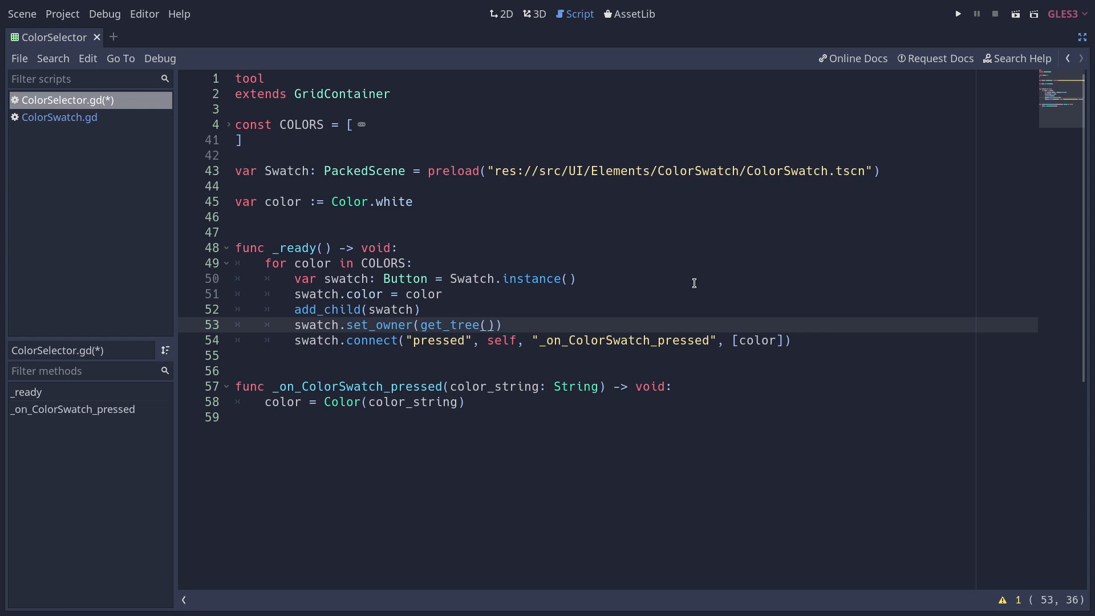
text(.edit)
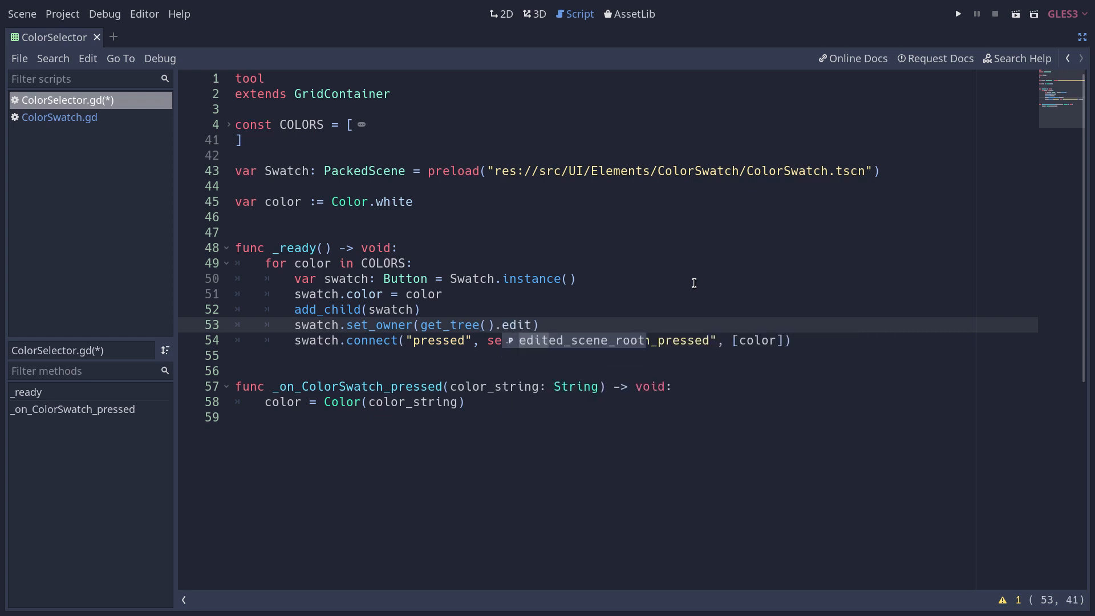
key(Tab)
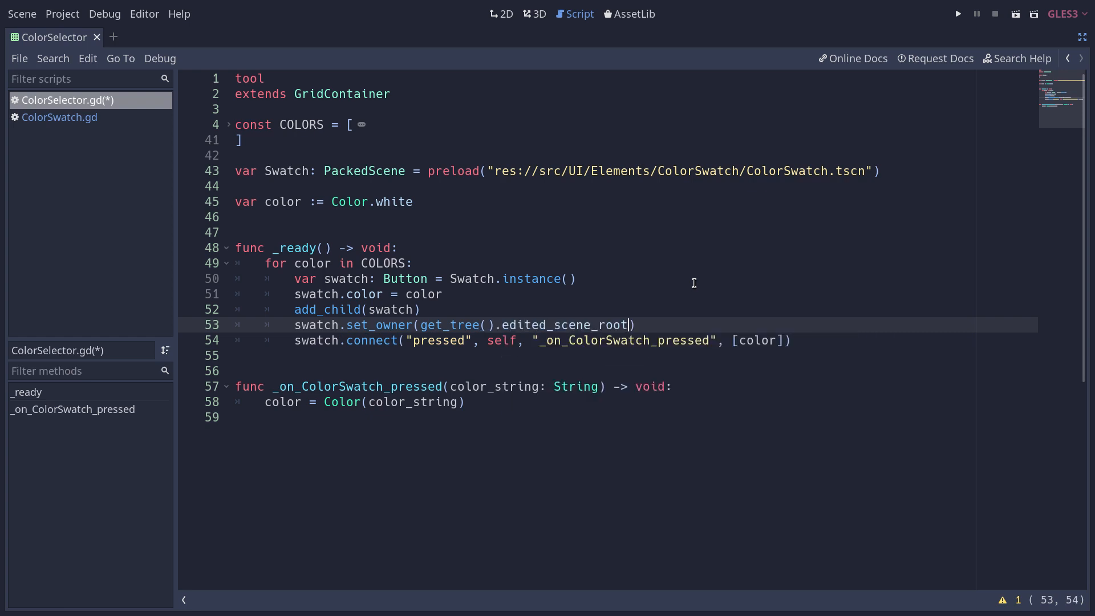
Save ColorSelector.gd and restore the scene and inspector docks.
key(ctrl+s)
key(ctrl+shift+F11)
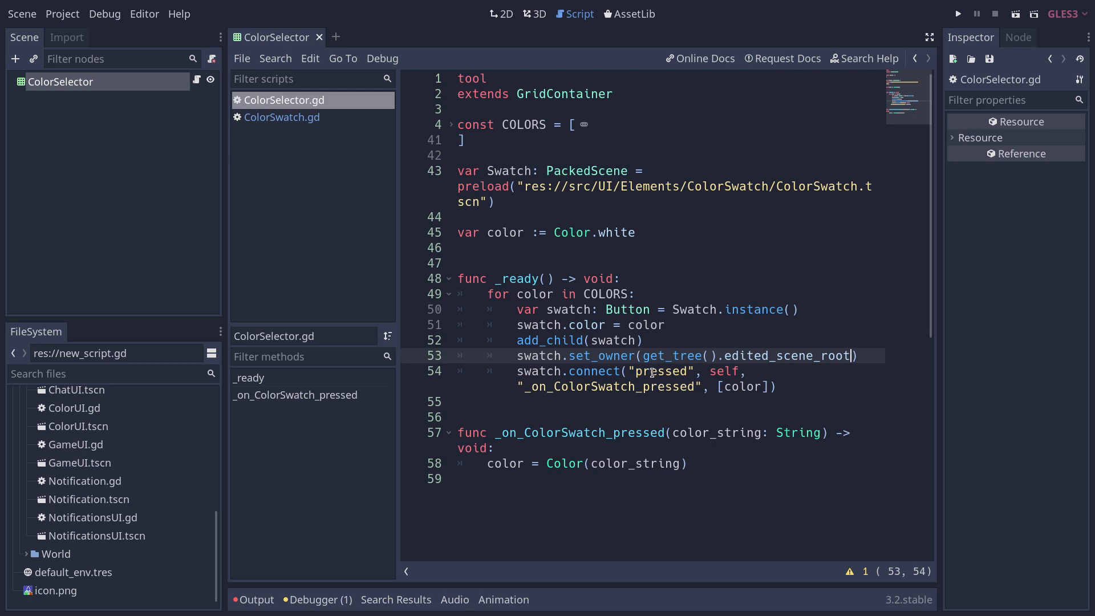
double_click(534, 356)
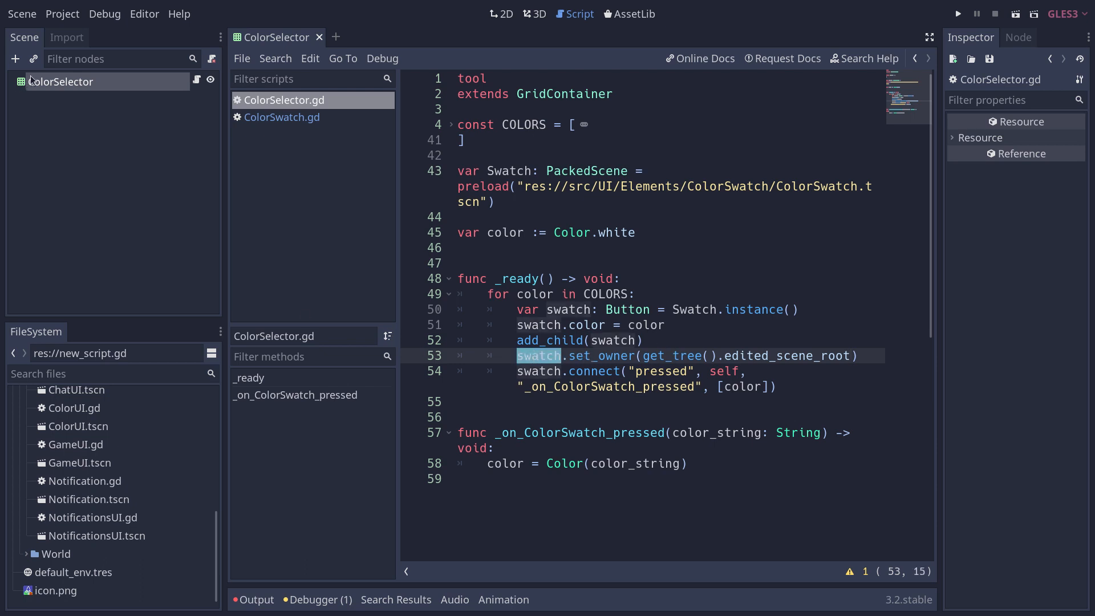
Close the ColorSelector scene and reopen ColorSelector.tscn via Quick Open Scene.
click(53, 82)
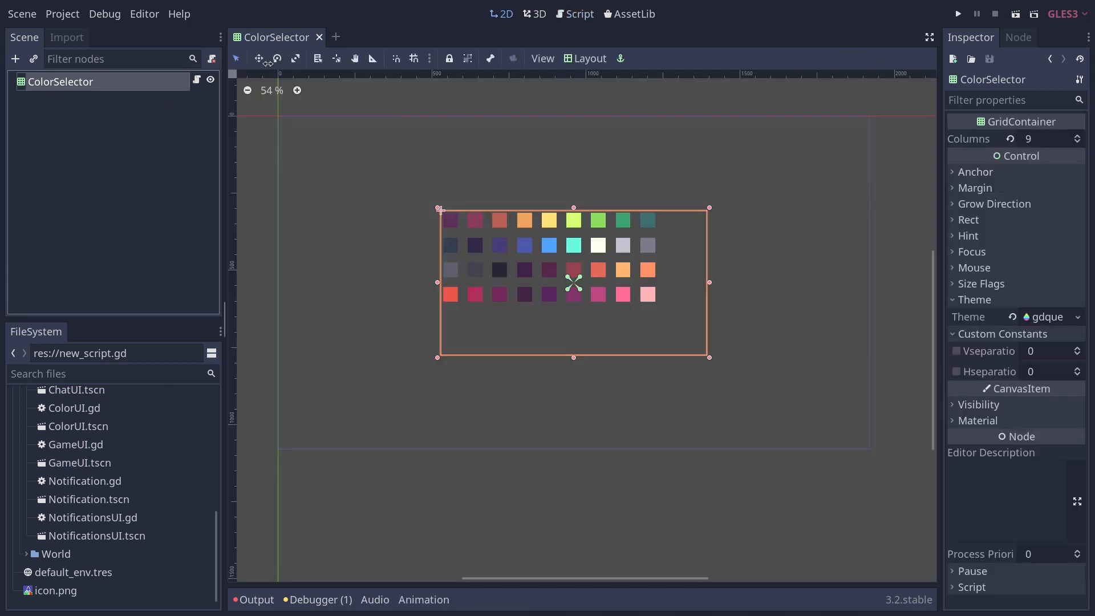
key(ctrl+shift+w)
key(ctrl+shift+o)
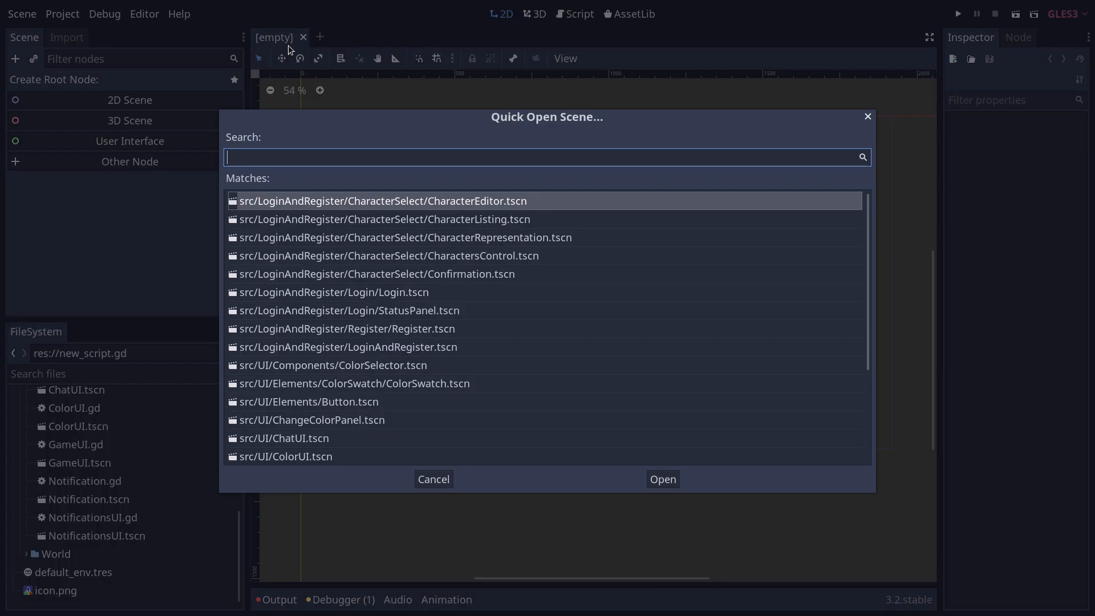
text(colorsel)
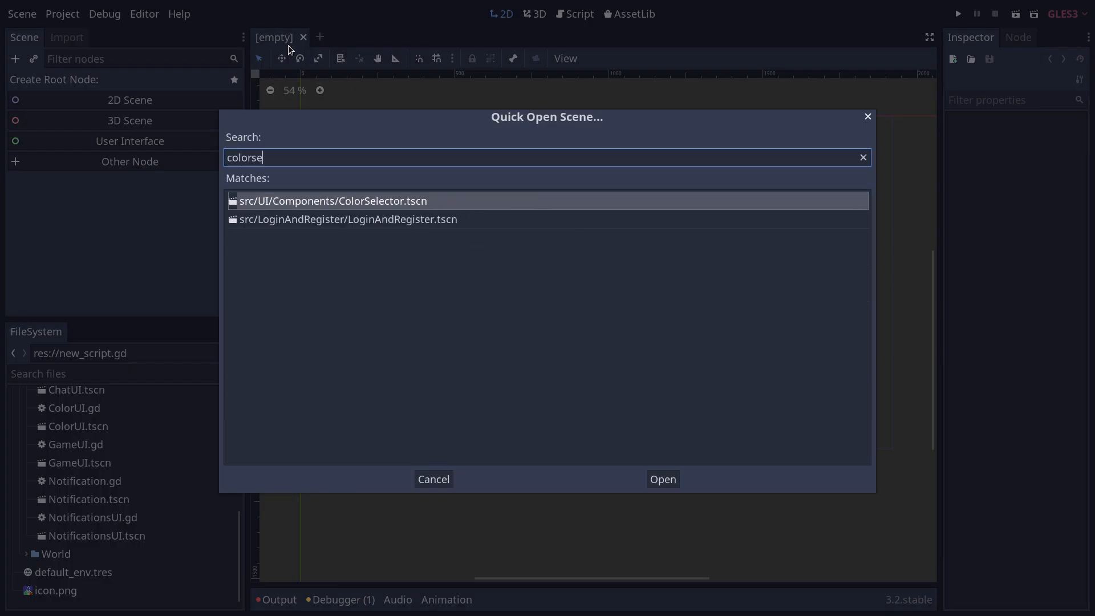
key(Return)
Shift-select ColorSwatch through ColorSwatch36 to confirm all 36 are saved children, then return to the script.
click(67, 99)
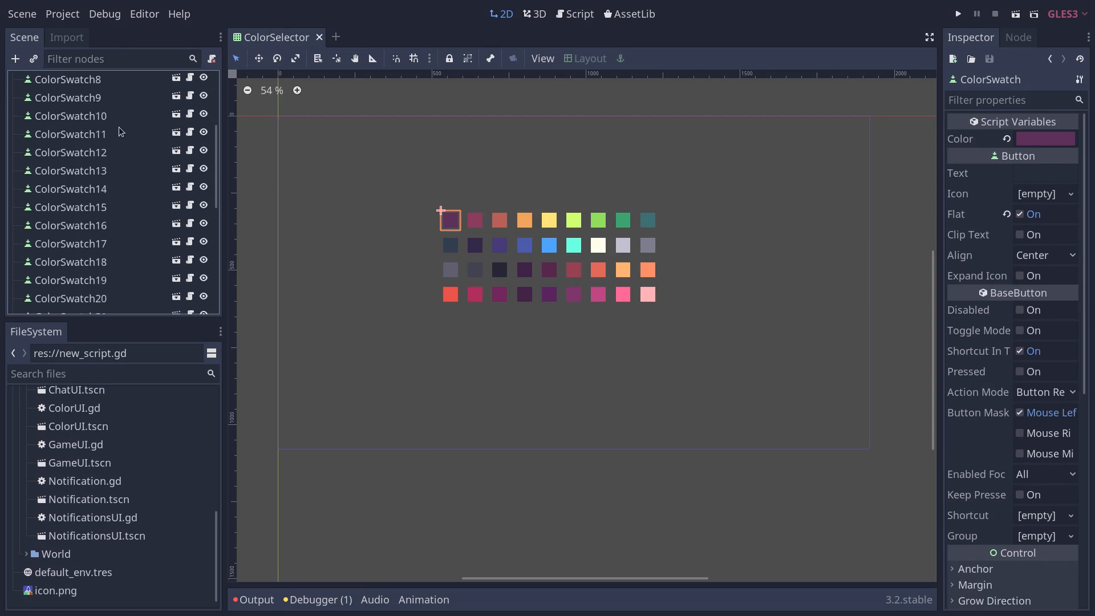
scroll(135, 186, down, 8)
shift+click(131, 299)
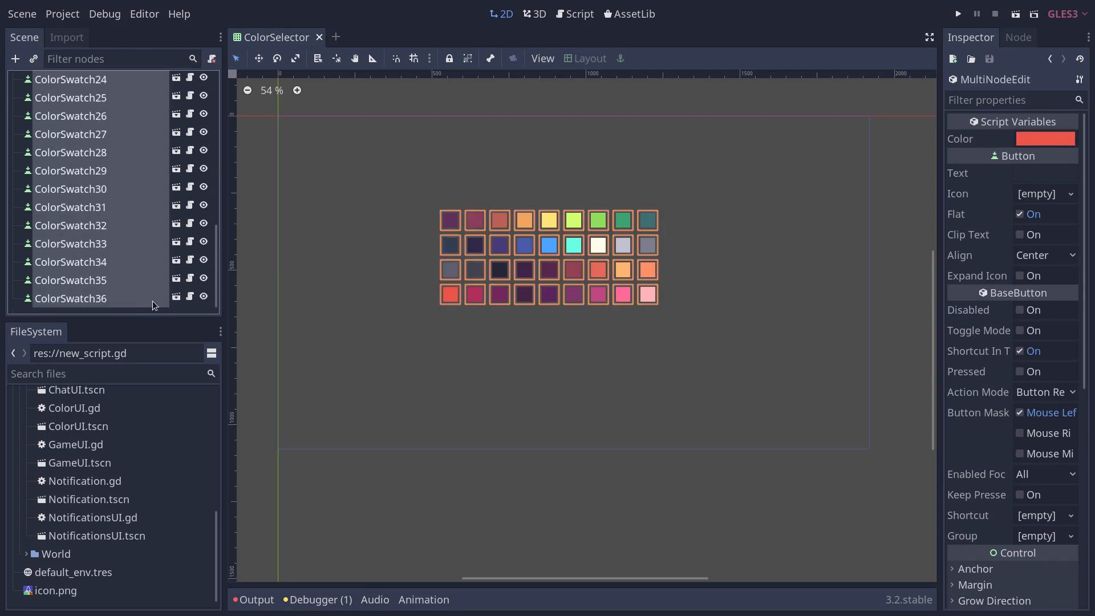
scroll(147, 284, up, 8)
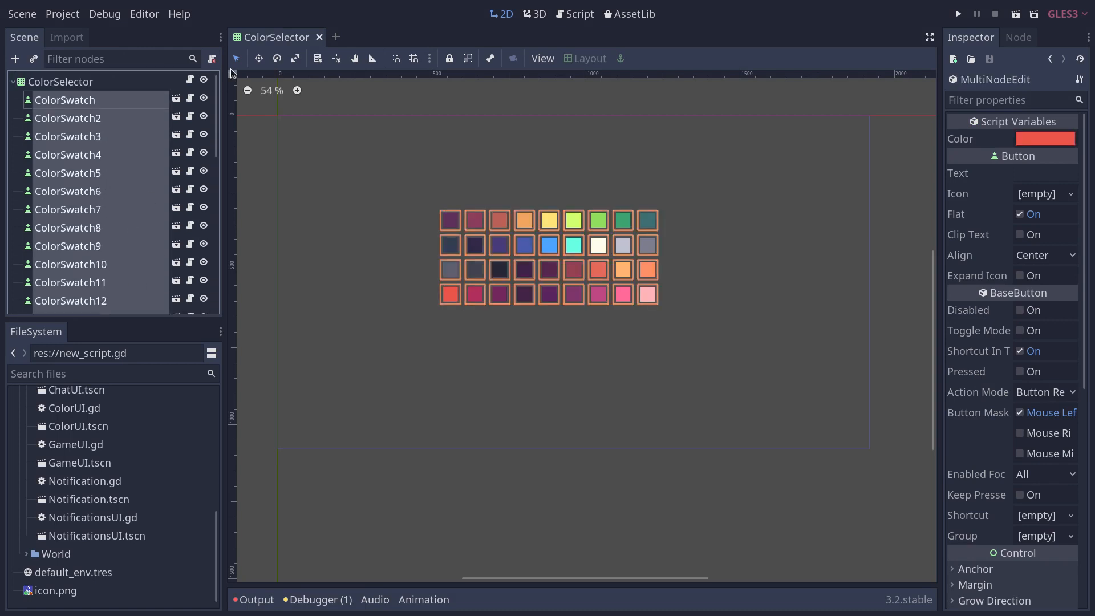
click(190, 81)
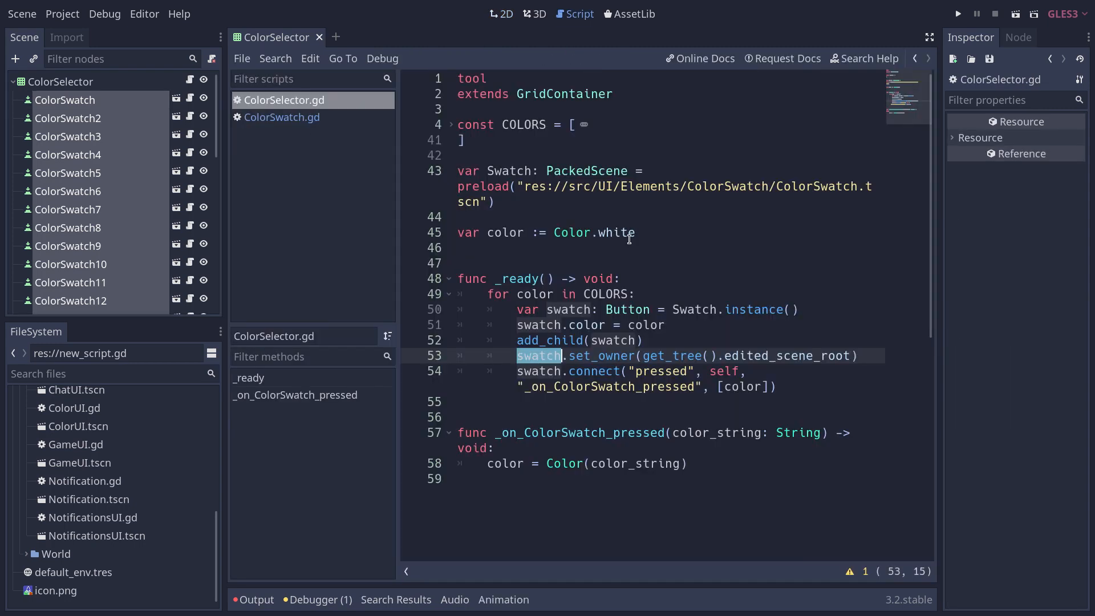
Delete the tool line, the COLORS constant block and the swatch creation lines from ColorSelector.gd.
click(479, 79)
key(ctrl+shift+k)
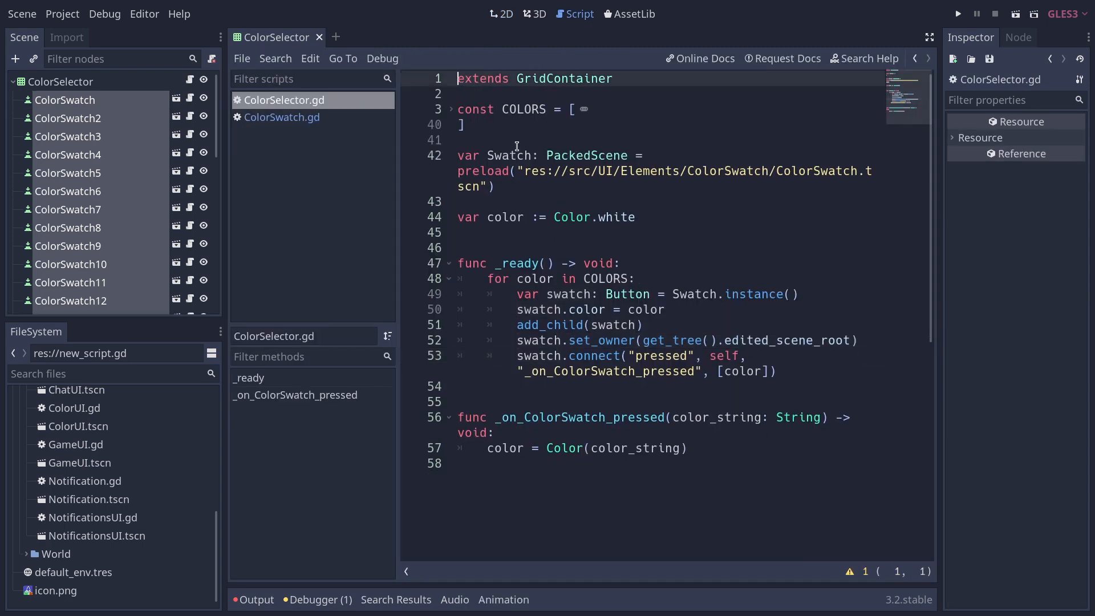
key(Down)
key(shift+Down)
key(shift+Down)
key(shift+Down)
key(Delete)
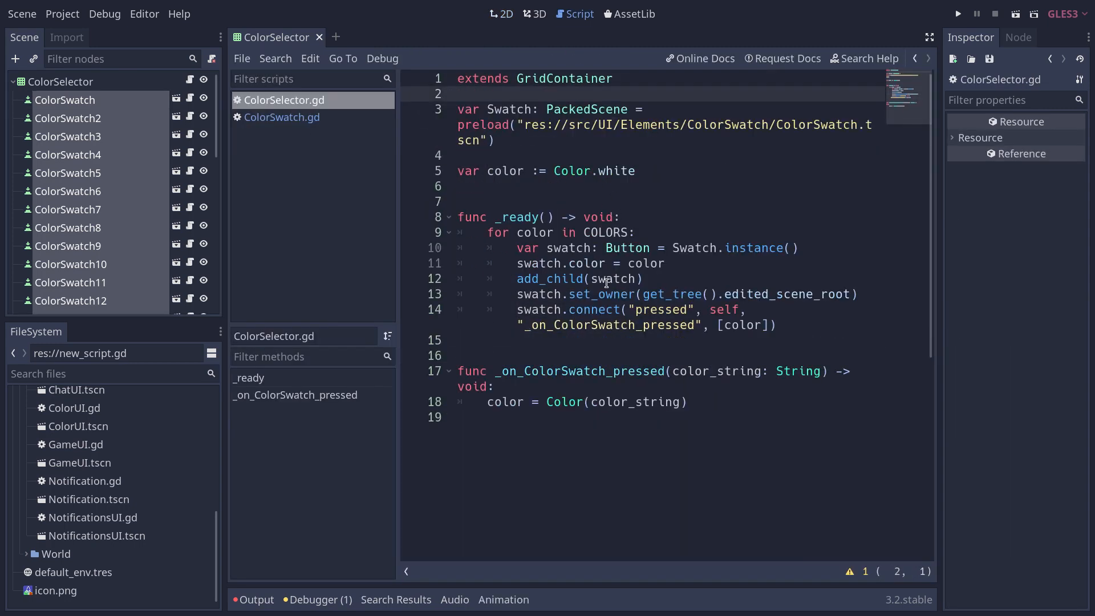
click(650, 234)
key(ctrl+shift+k)
key(ctrl+shift+k)
key(ctrl+shift+k)
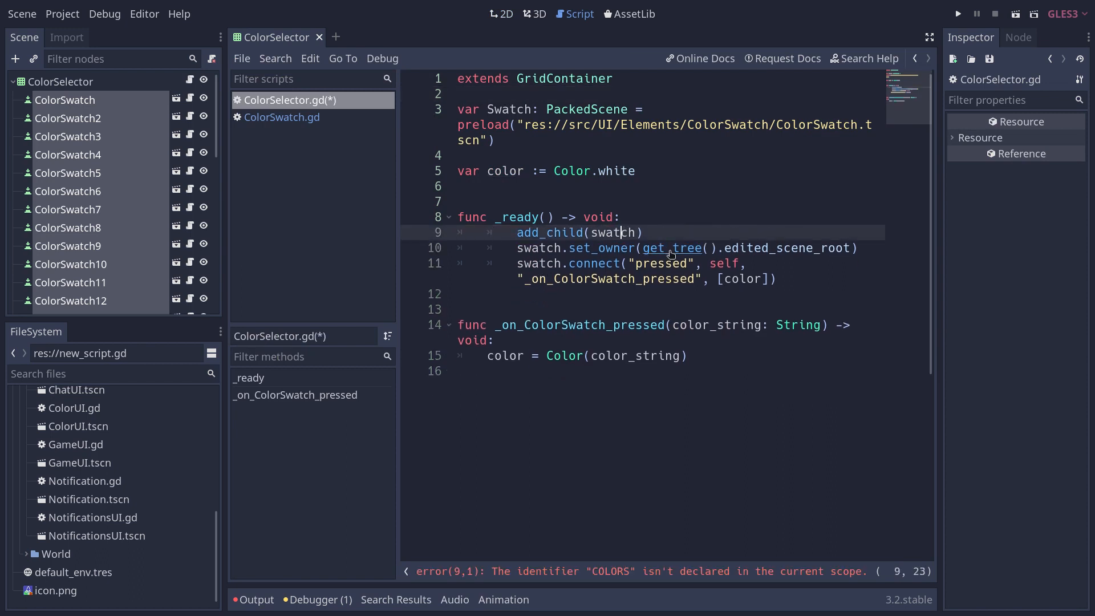
key(ctrl+shift+k)
key(ctrl+shift+k)
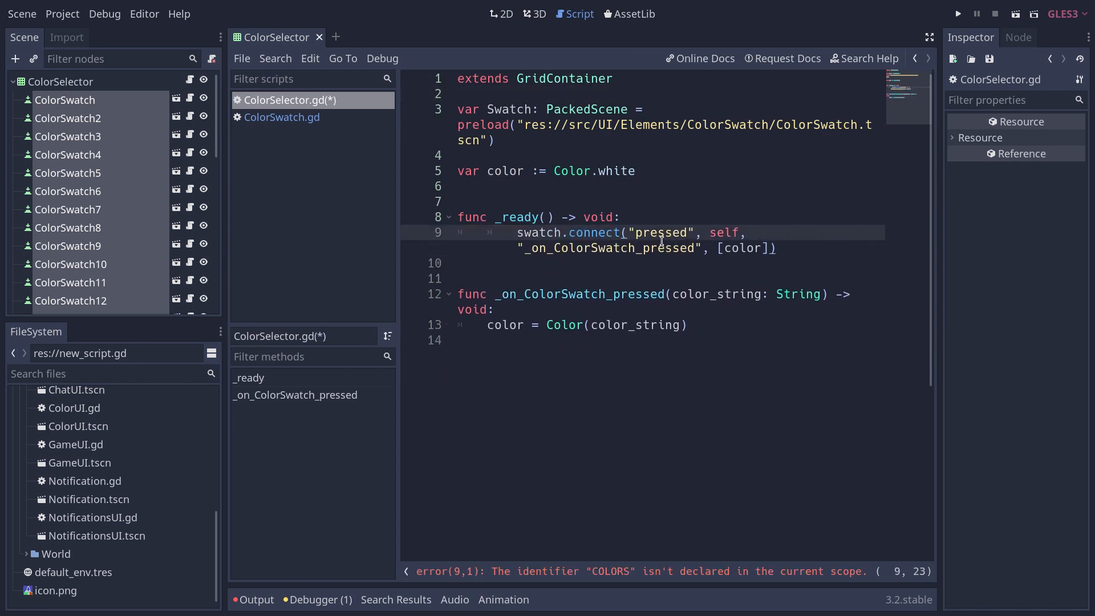
Rewrite _ready to loop over get_children() and connect each swatch's pressed signal.
key(shift+Tab)
key(Up)
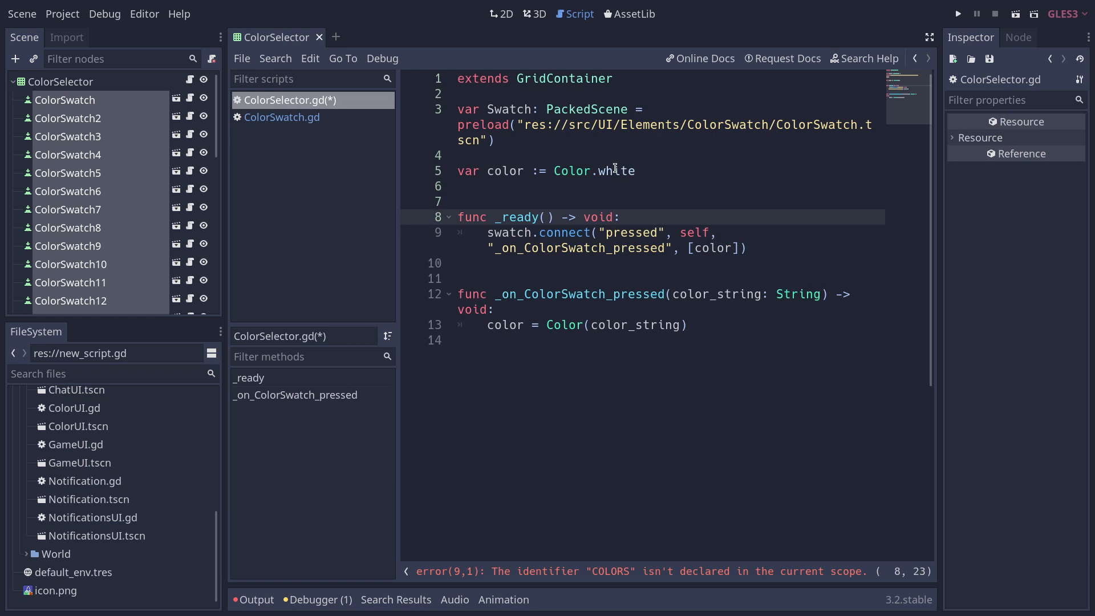
key(Return)
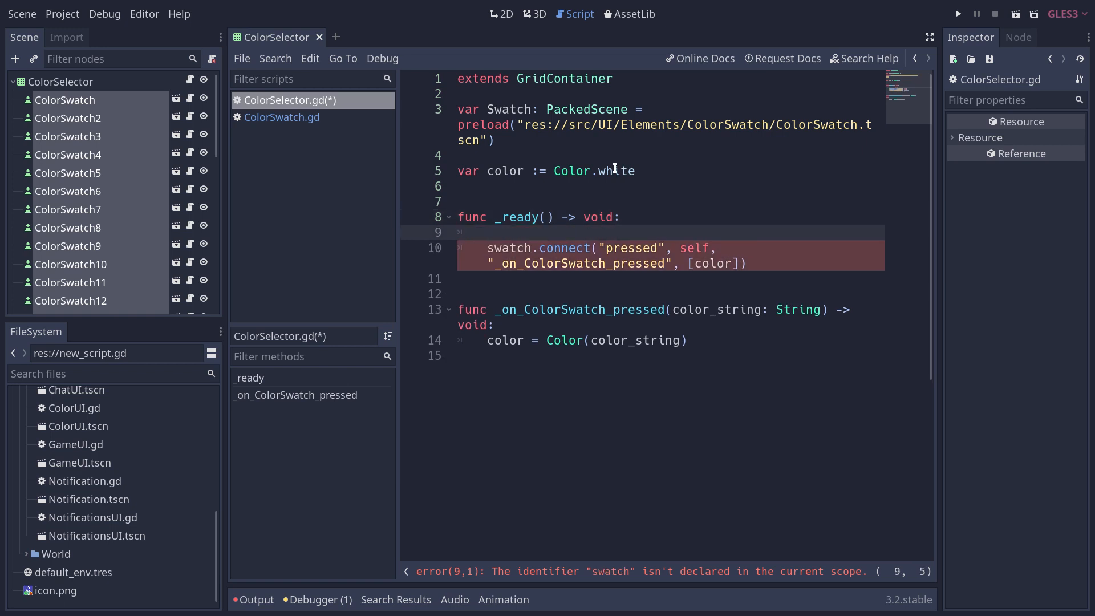
text(for swatch)
text( in get_ch)
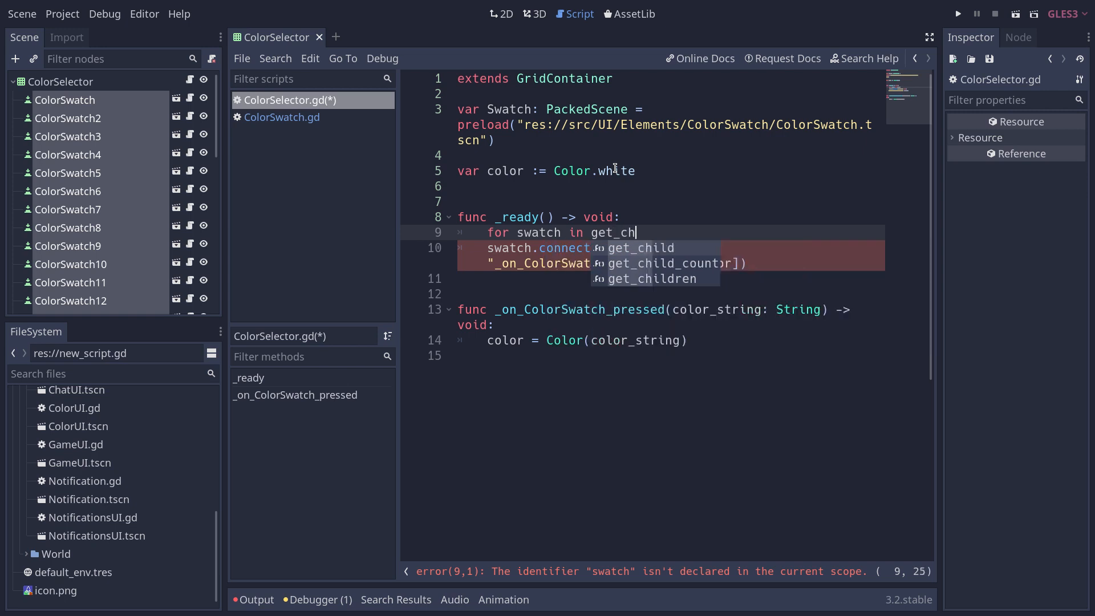
key(Down)
key(Down)
key(Return)
text(:)
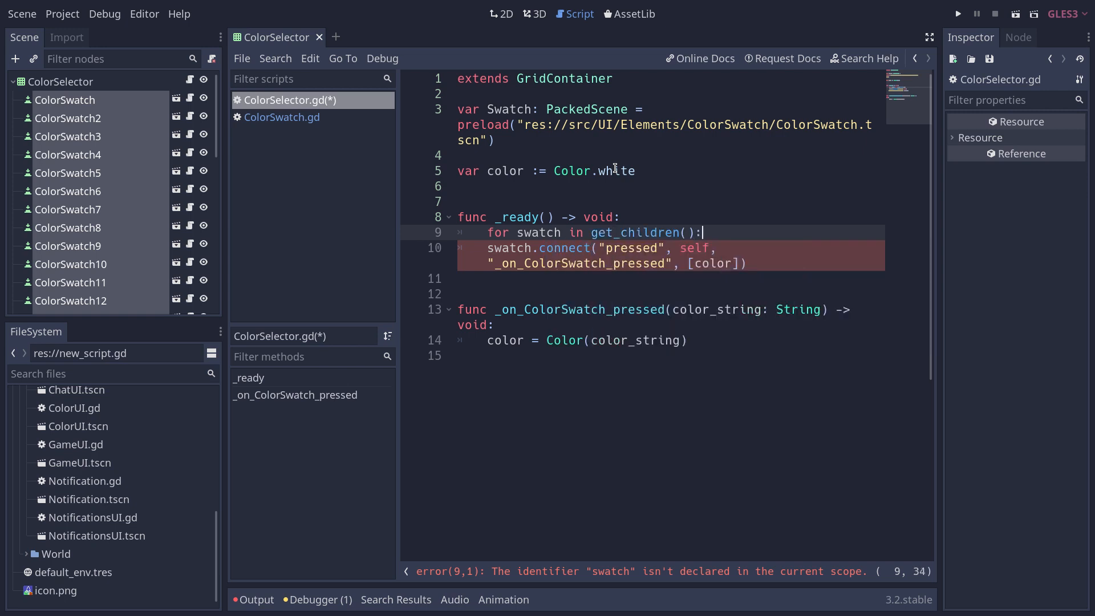
key(Down)
key(Tab)
click(548, 293)
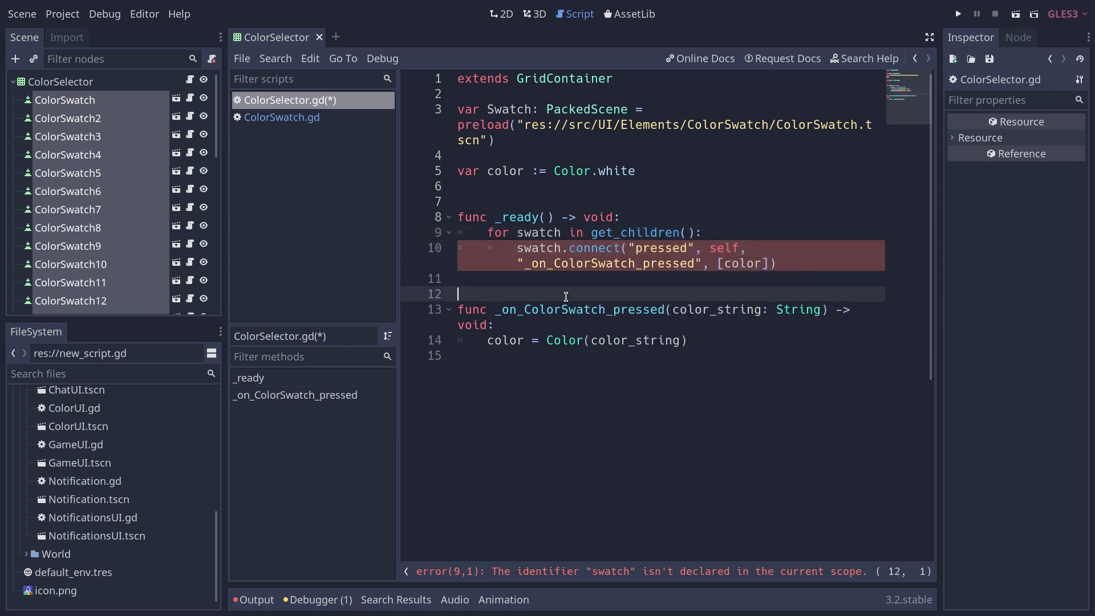
Remove the unused Swatch preload line, save the script and return to the 2D view.
click(507, 185)
double_click(505, 172)
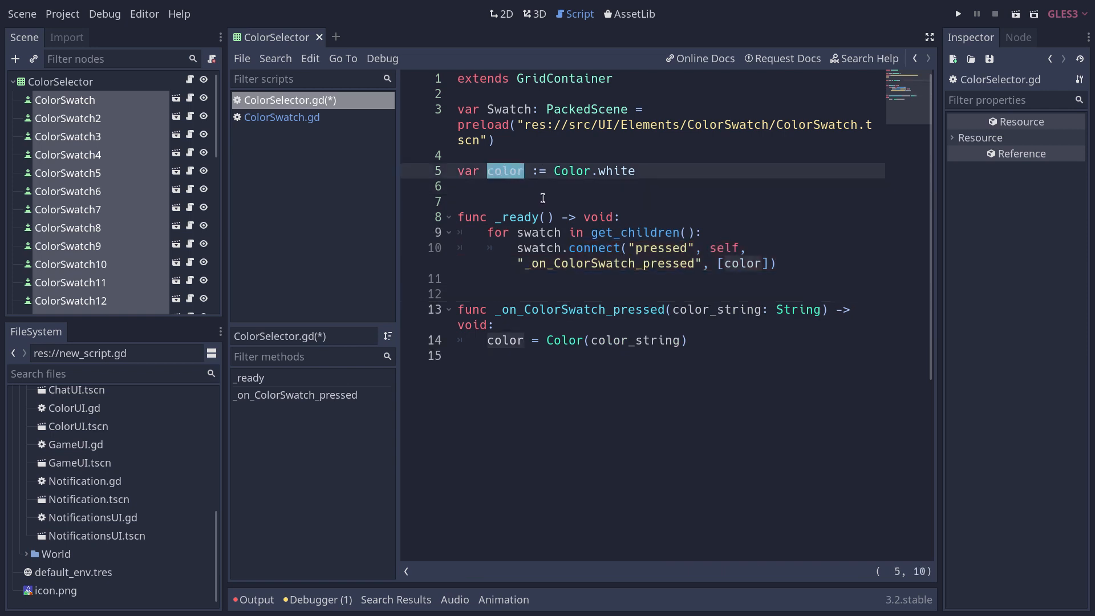
click(593, 188)
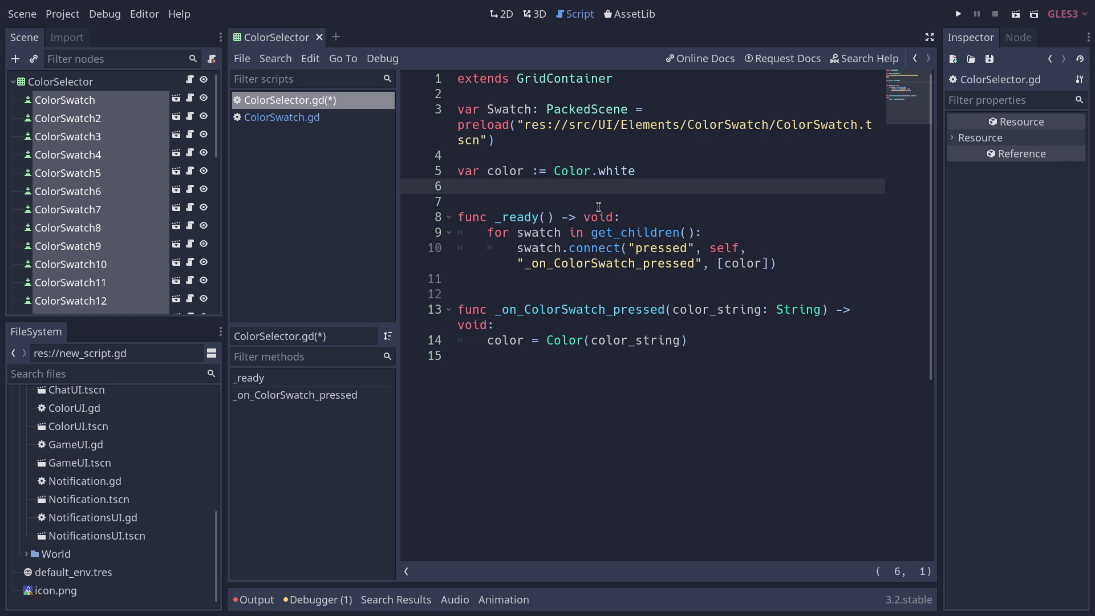
click(544, 128)
key(ctrl+shift+k)
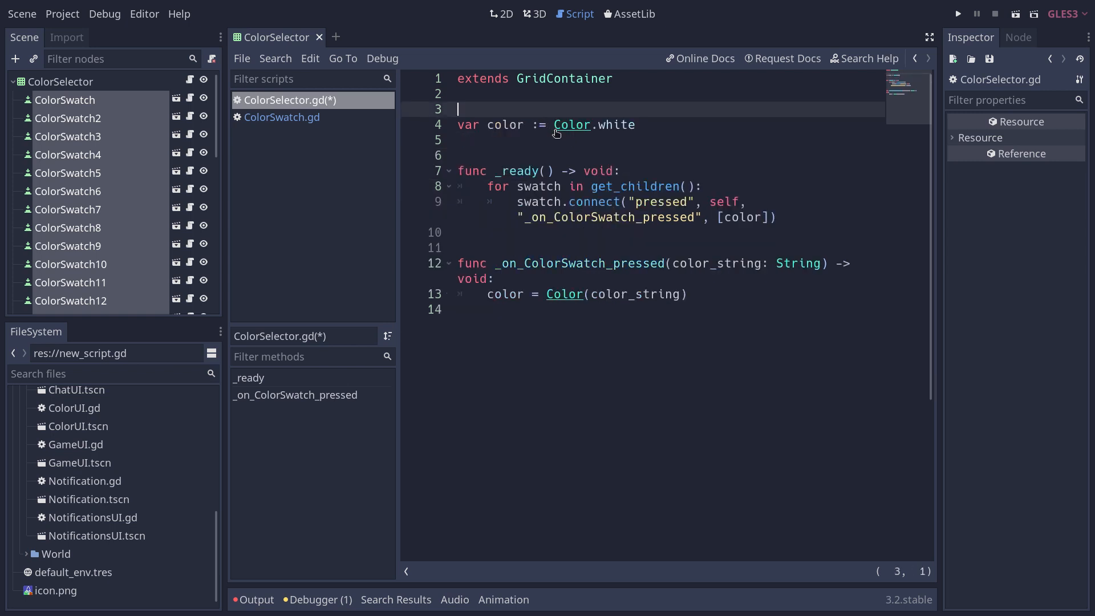
key(ctrl+s)
click(115, 100)
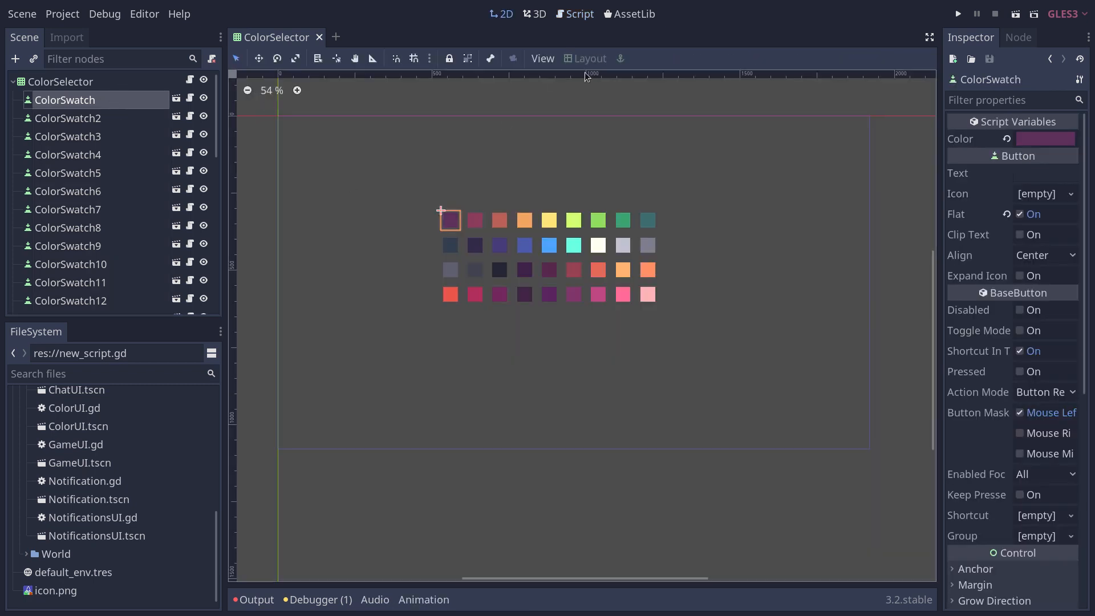
Shrink the ColorSelector grid to fit its swatches and apply the Center layout preset.
click(61, 81)
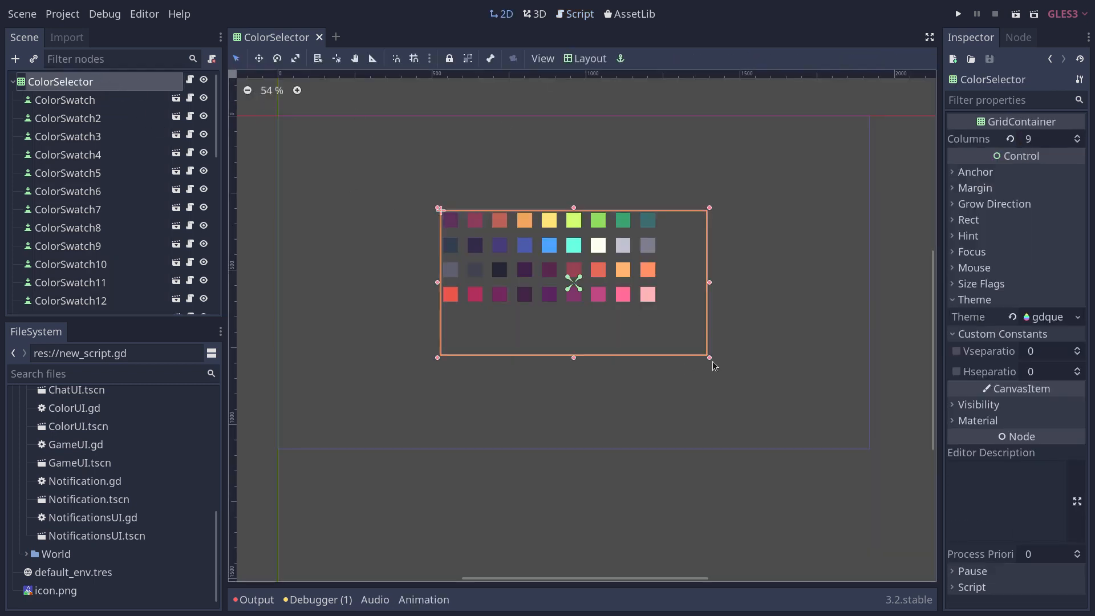
drag(710, 357, 651, 300)
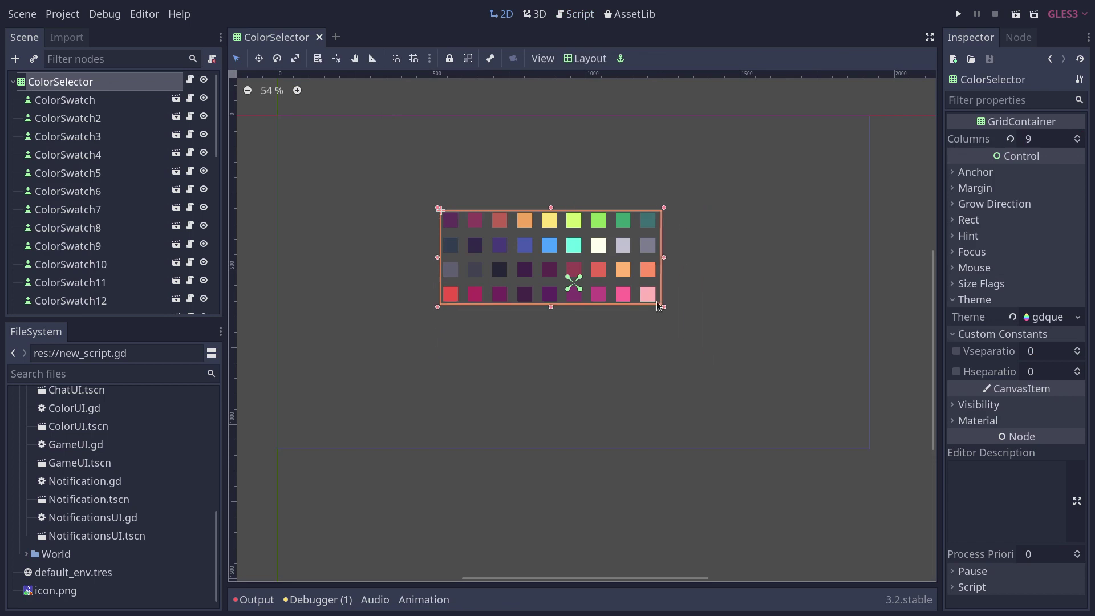
click(590, 59)
click(590, 225)
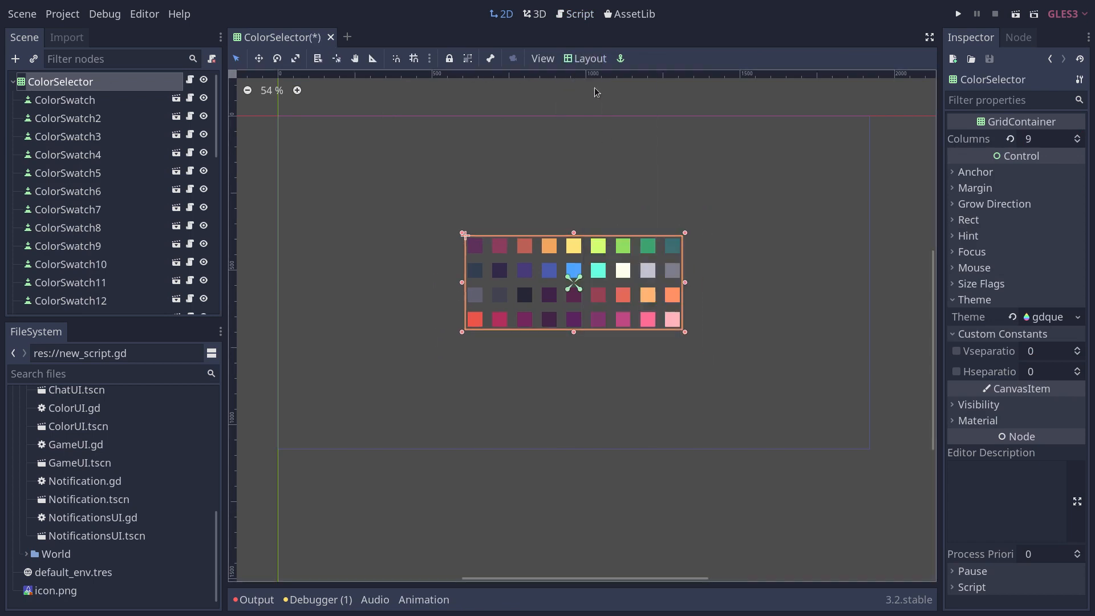
Apply the Full Rect layout to the grid, then undo it after toggling back and forth.
click(589, 59)
click(599, 376)
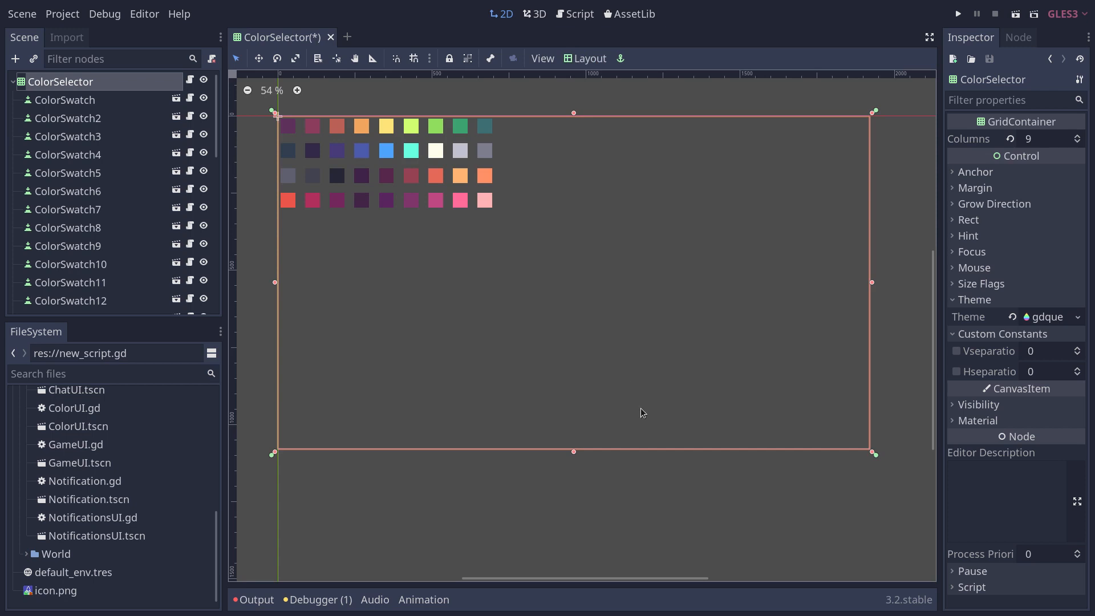
key(ctrl+z)
key(ctrl+shift+z)
key(ctrl+z)
Add a CenterContainer node and make it the scene root above the ColorSelector grid.
key(ctrl+a)
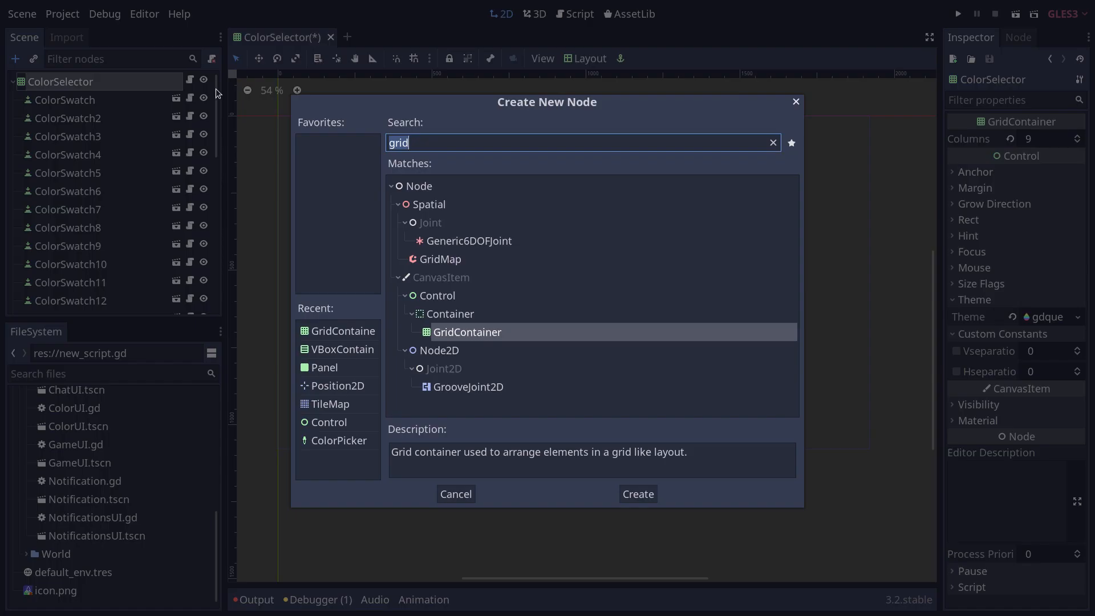
text(center)
key(Return)
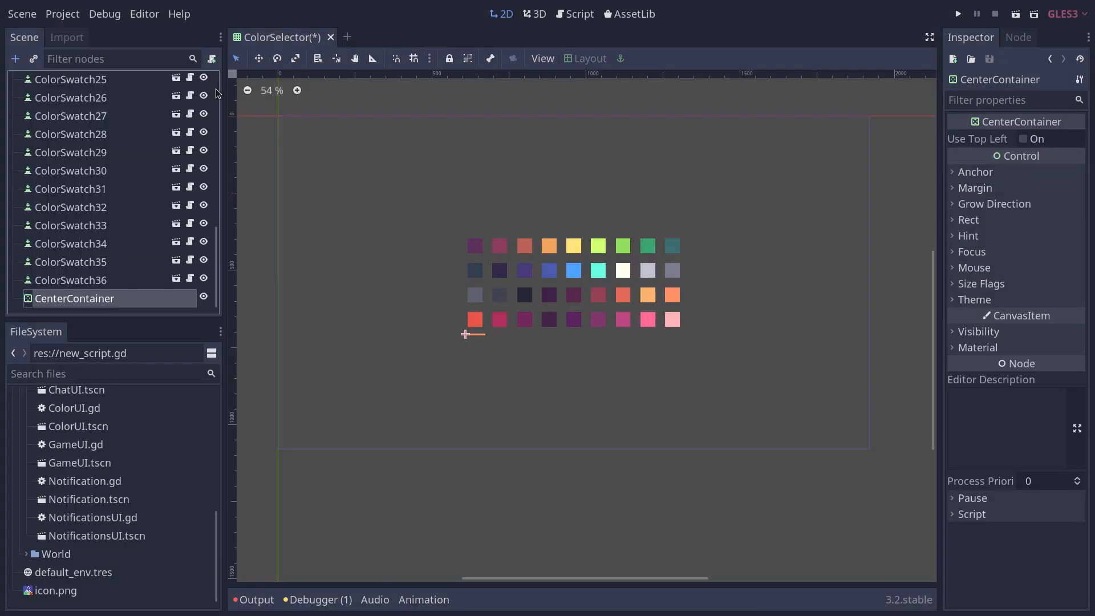
right_click(106, 304)
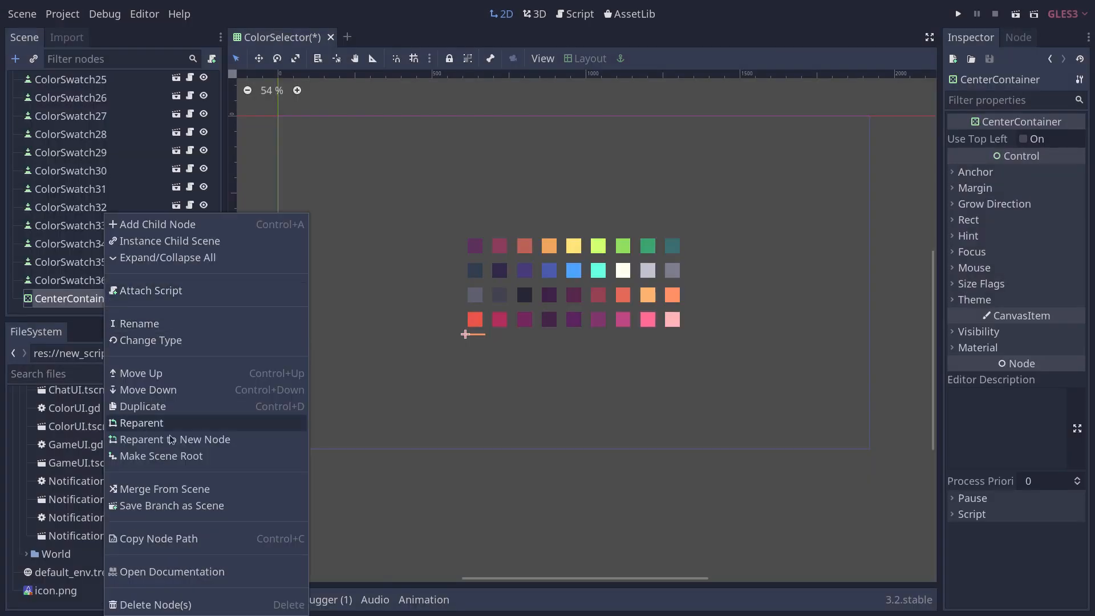
click(175, 458)
scroll(77, 171, up, 5)
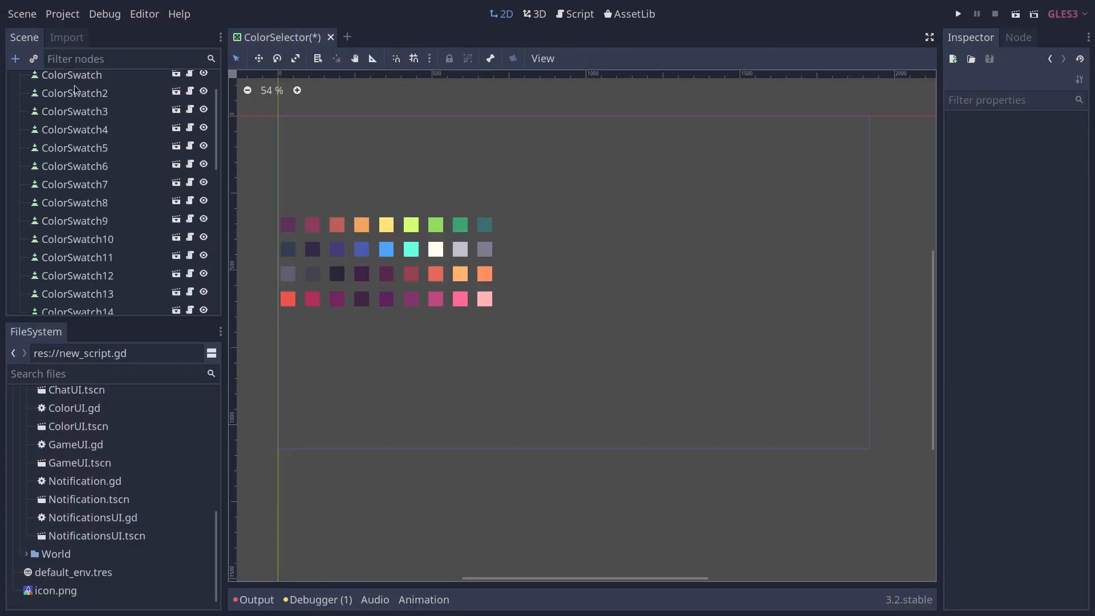
scroll(77, 128, up, 5)
Set the CenterContainer root to Full Rect so the swatch grid sits centred in the viewport.
click(67, 82)
click(587, 58)
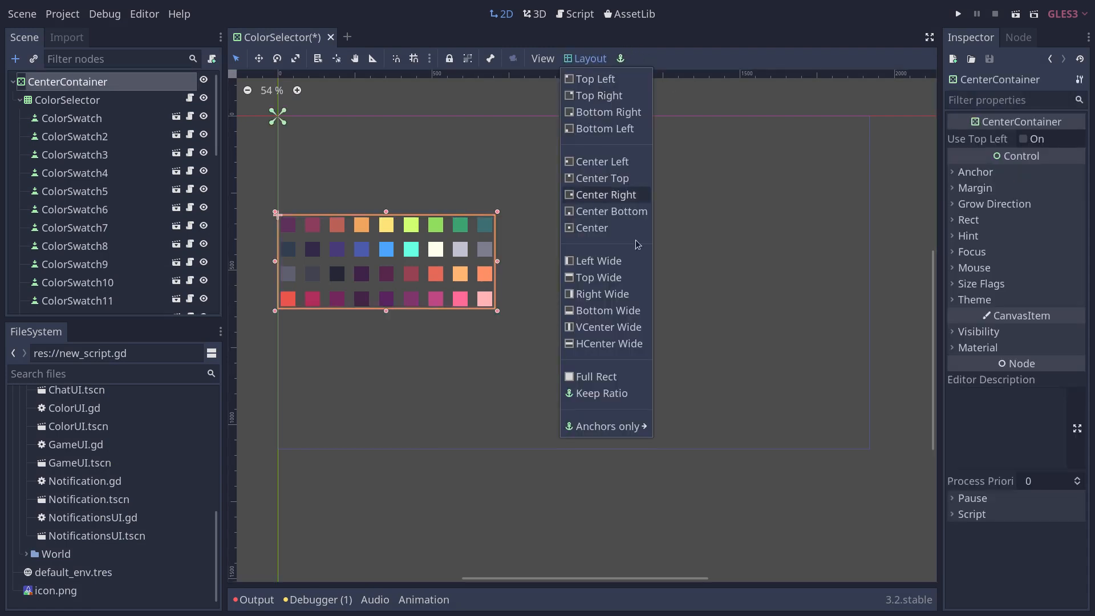
click(597, 376)
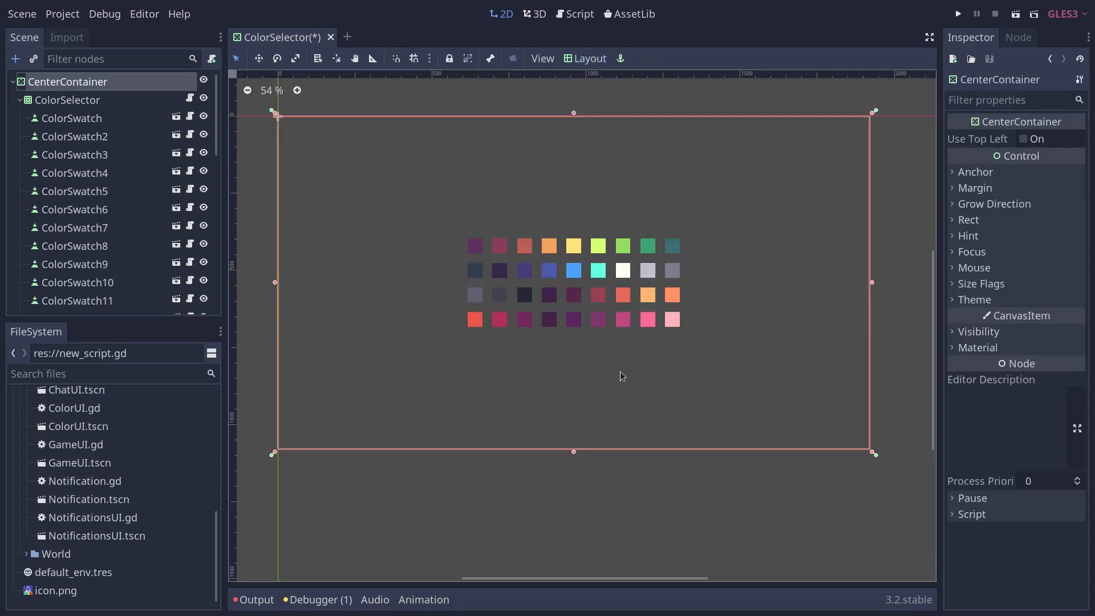
click(68, 100)
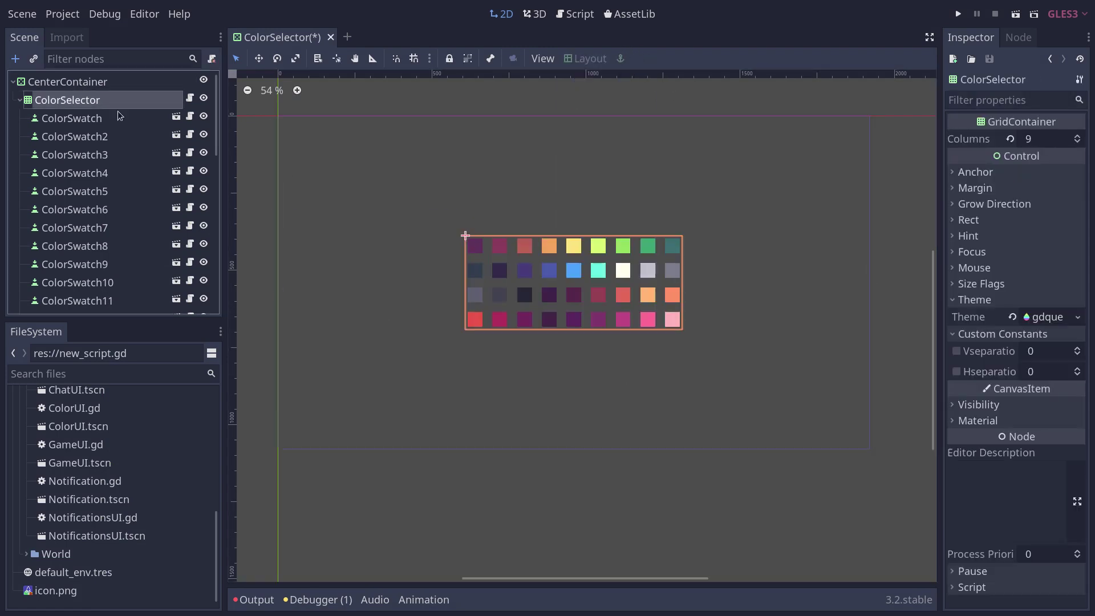
click(68, 82)
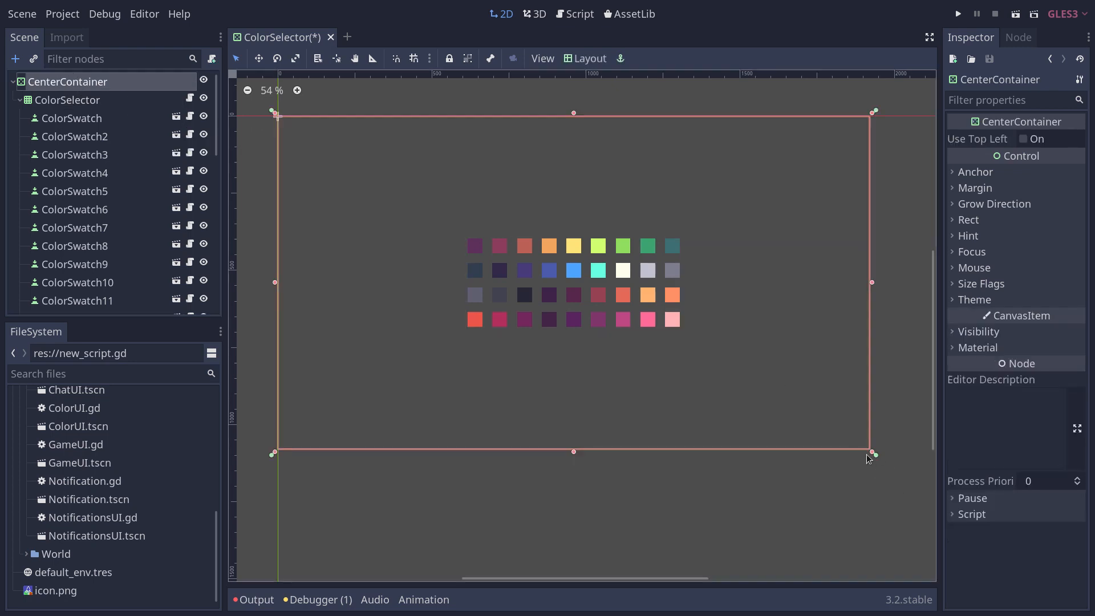
click(73, 118)
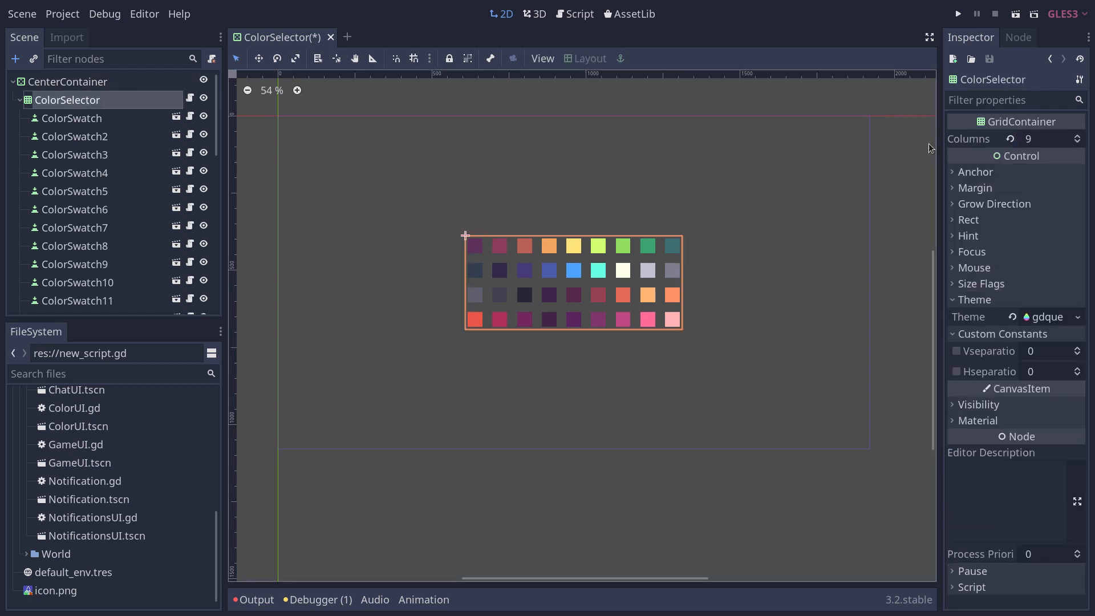
click(1037, 139)
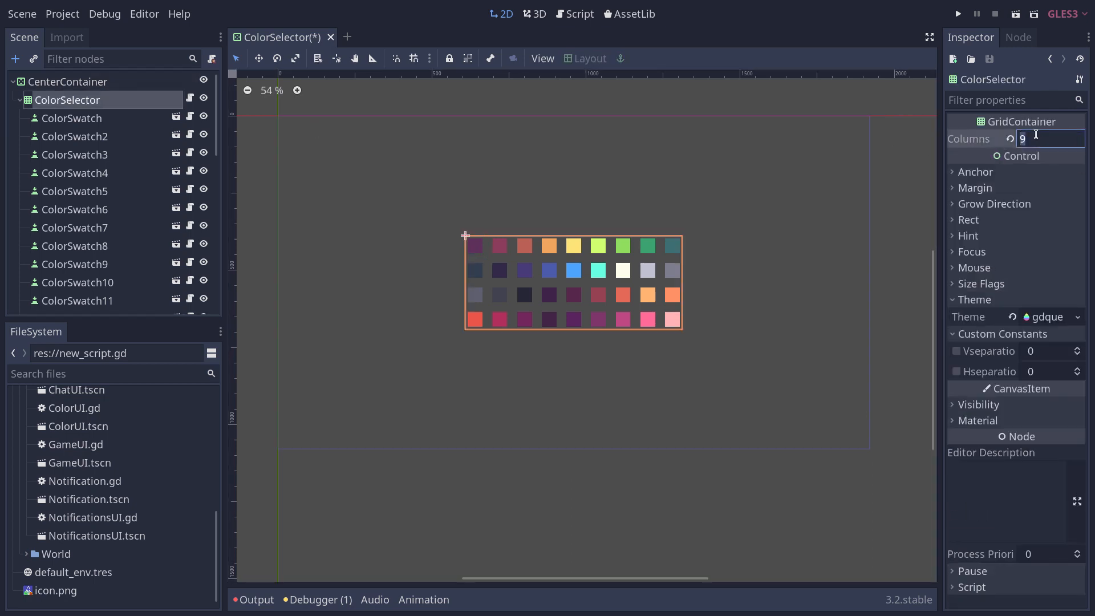
text(4)
key(Return)
key(BackSpace)
text(6)
key(Return)
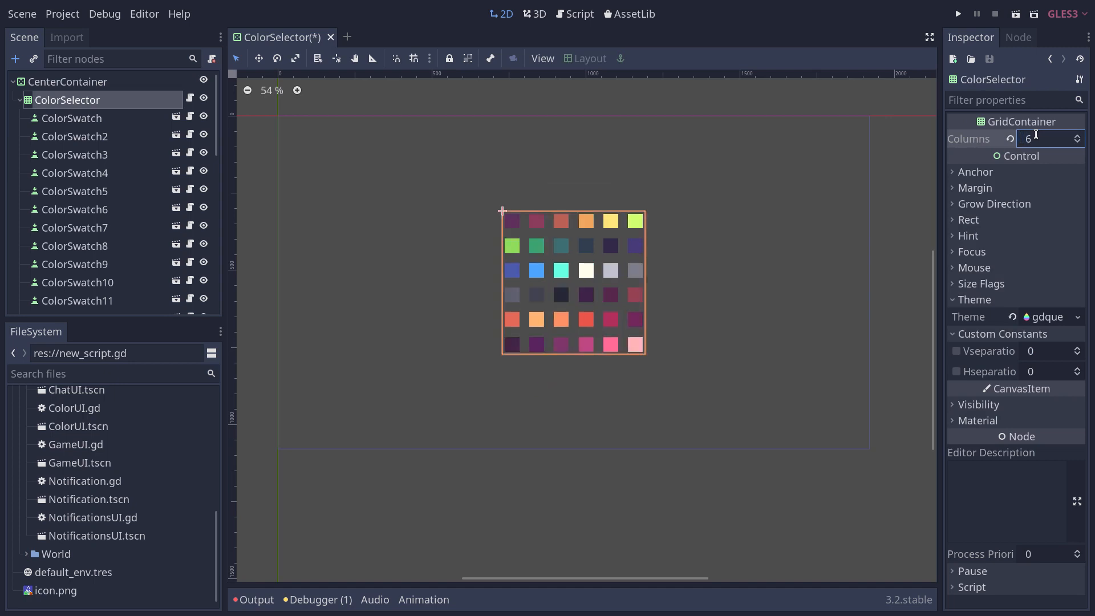
click(1035, 135)
text(7)
key(Return)
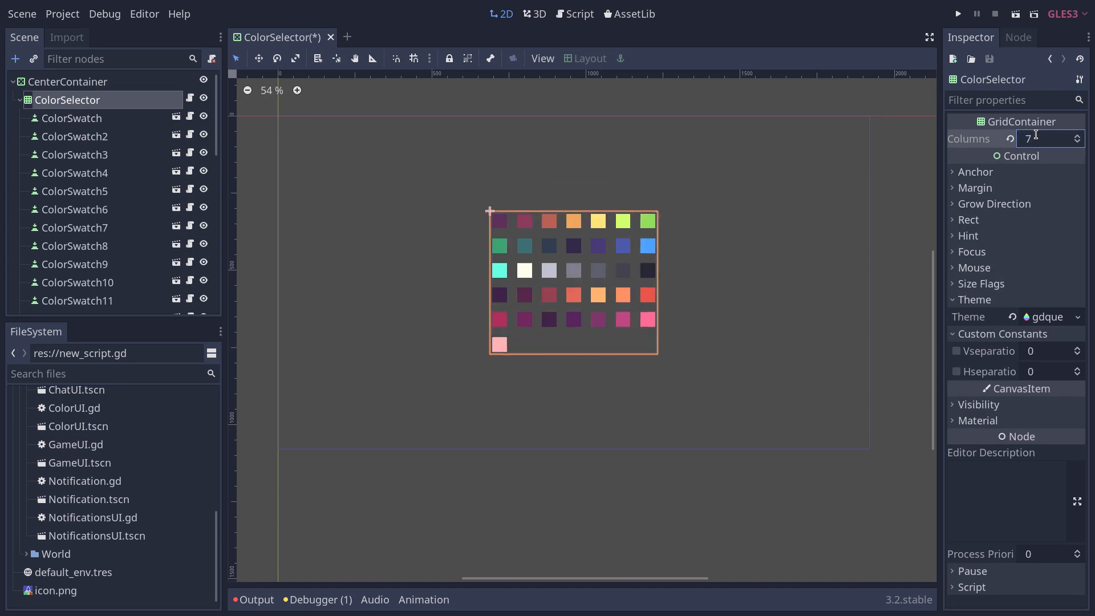
click(1035, 135)
text(9)
key(Return)
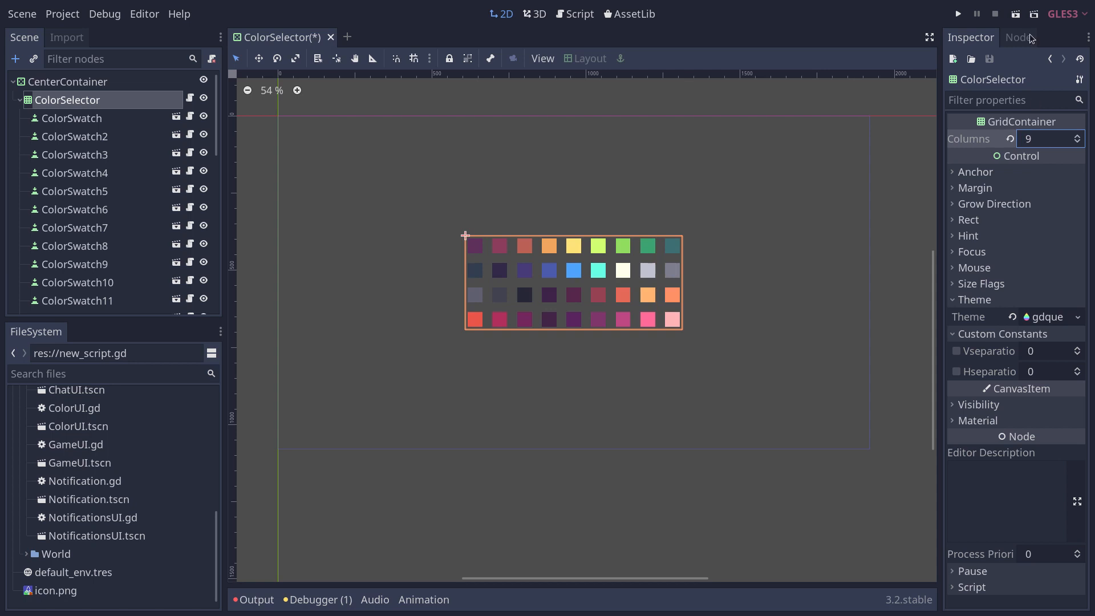
click(376, 80)
click(71, 119)
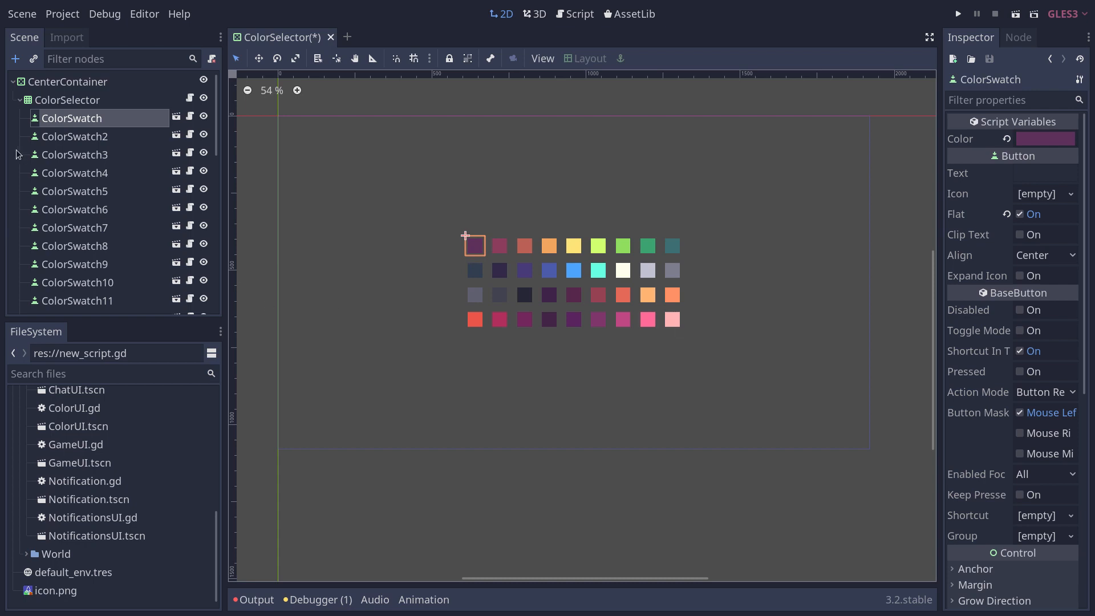
Click through the container, grid and swatches, clear the selection and save the ColorSelector scene.
click(101, 173)
shift+click(102, 228)
click(553, 384)
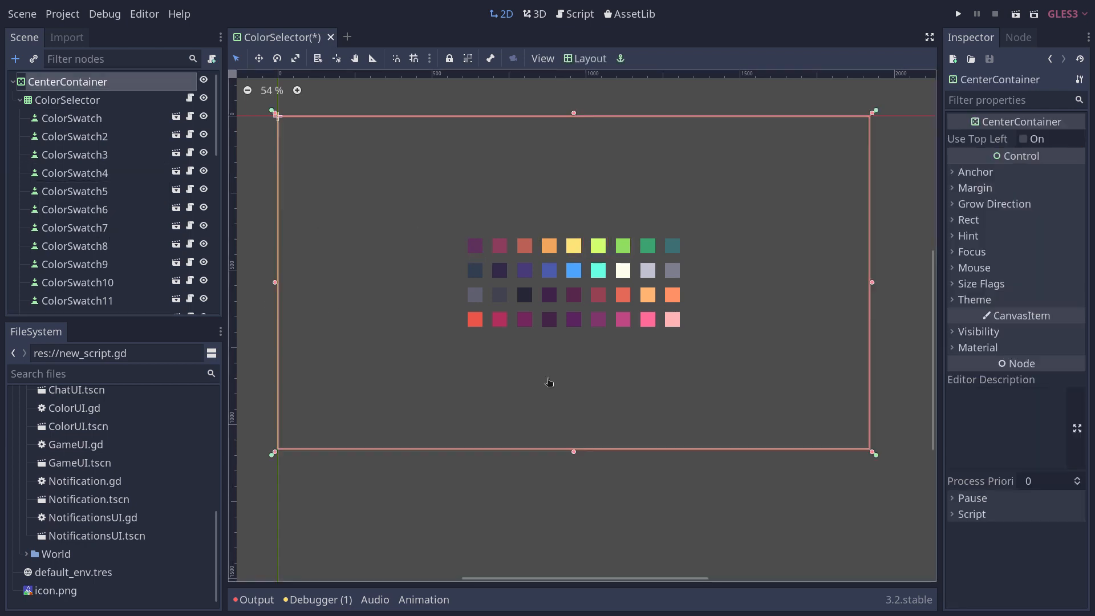
click(488, 273)
key(ctrl+z)
key(ctrl+shift+z)
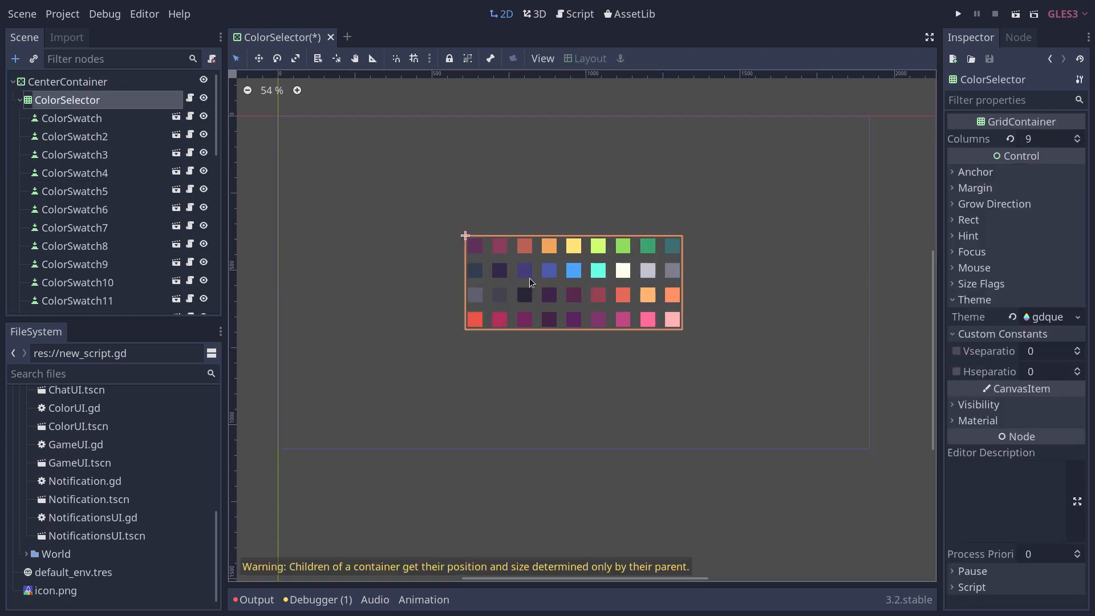
click(523, 276)
shift+click(611, 271)
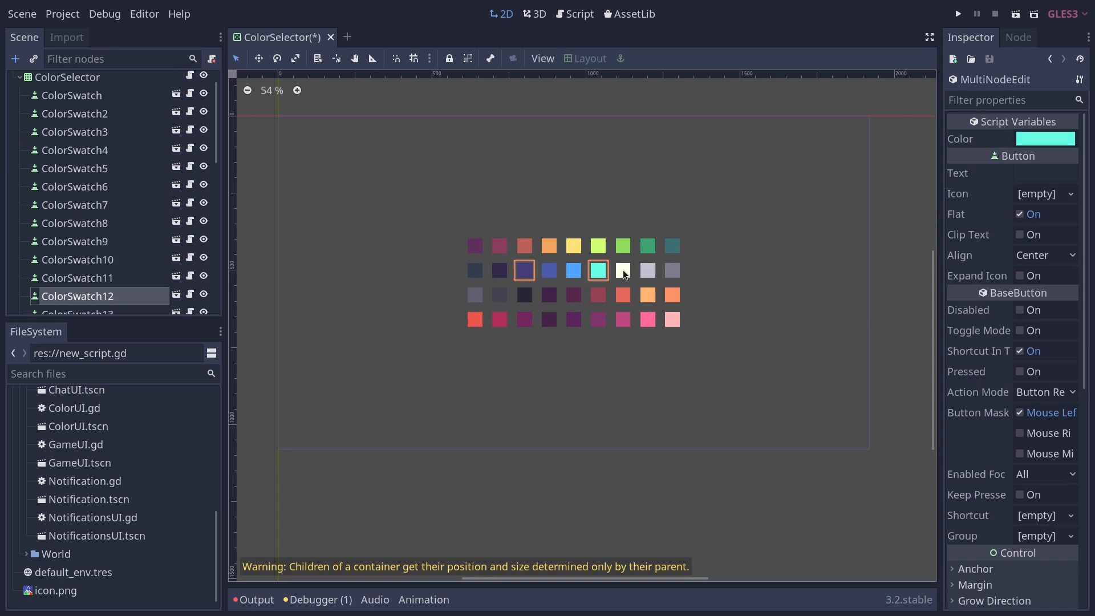
key(Escape)
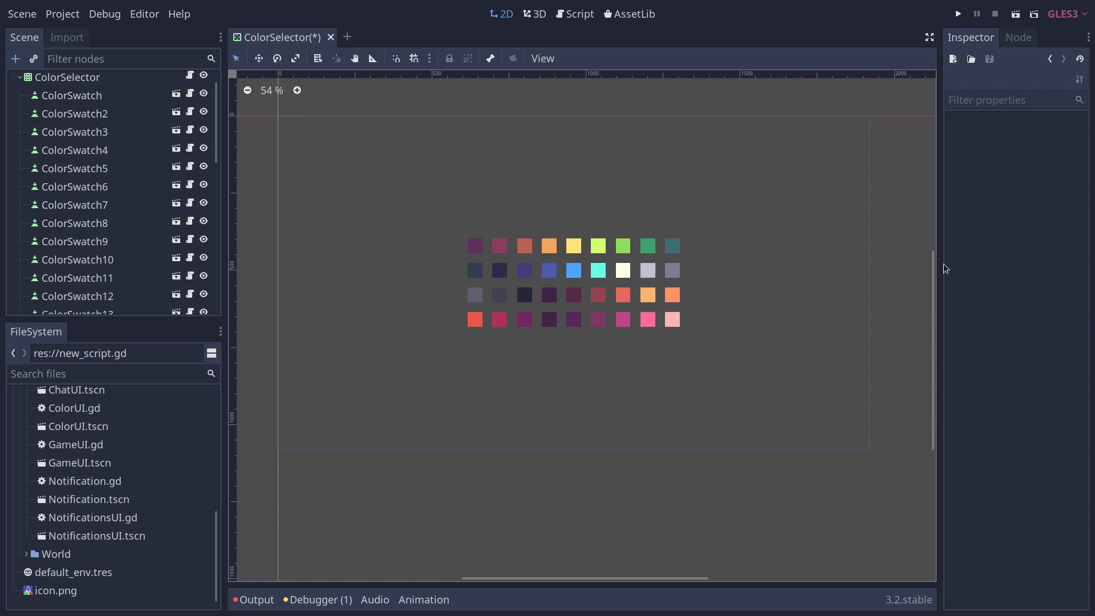
key(ctrl+s)
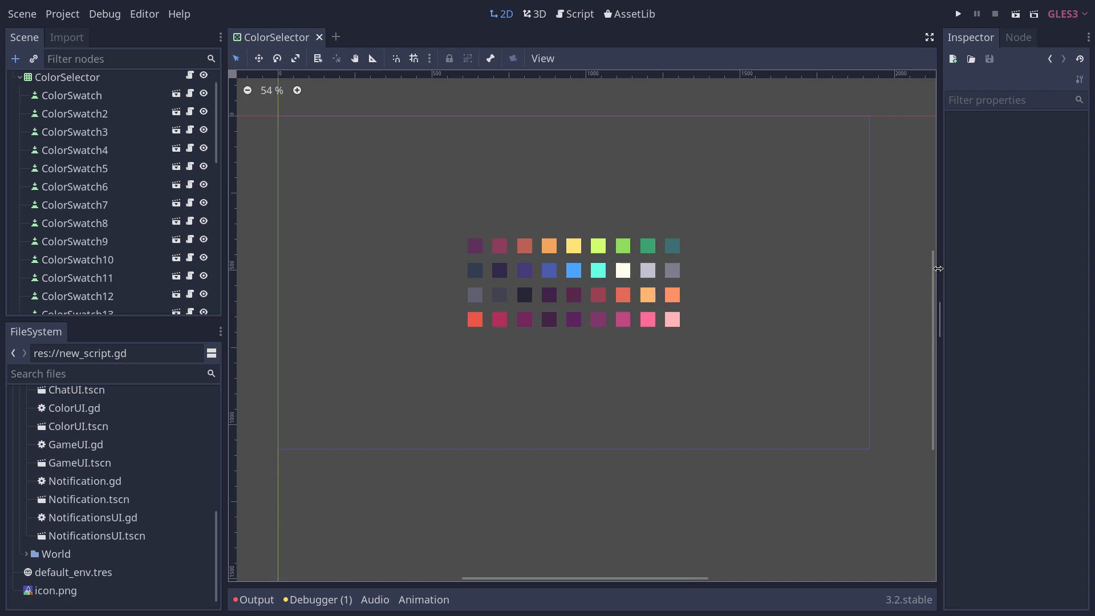